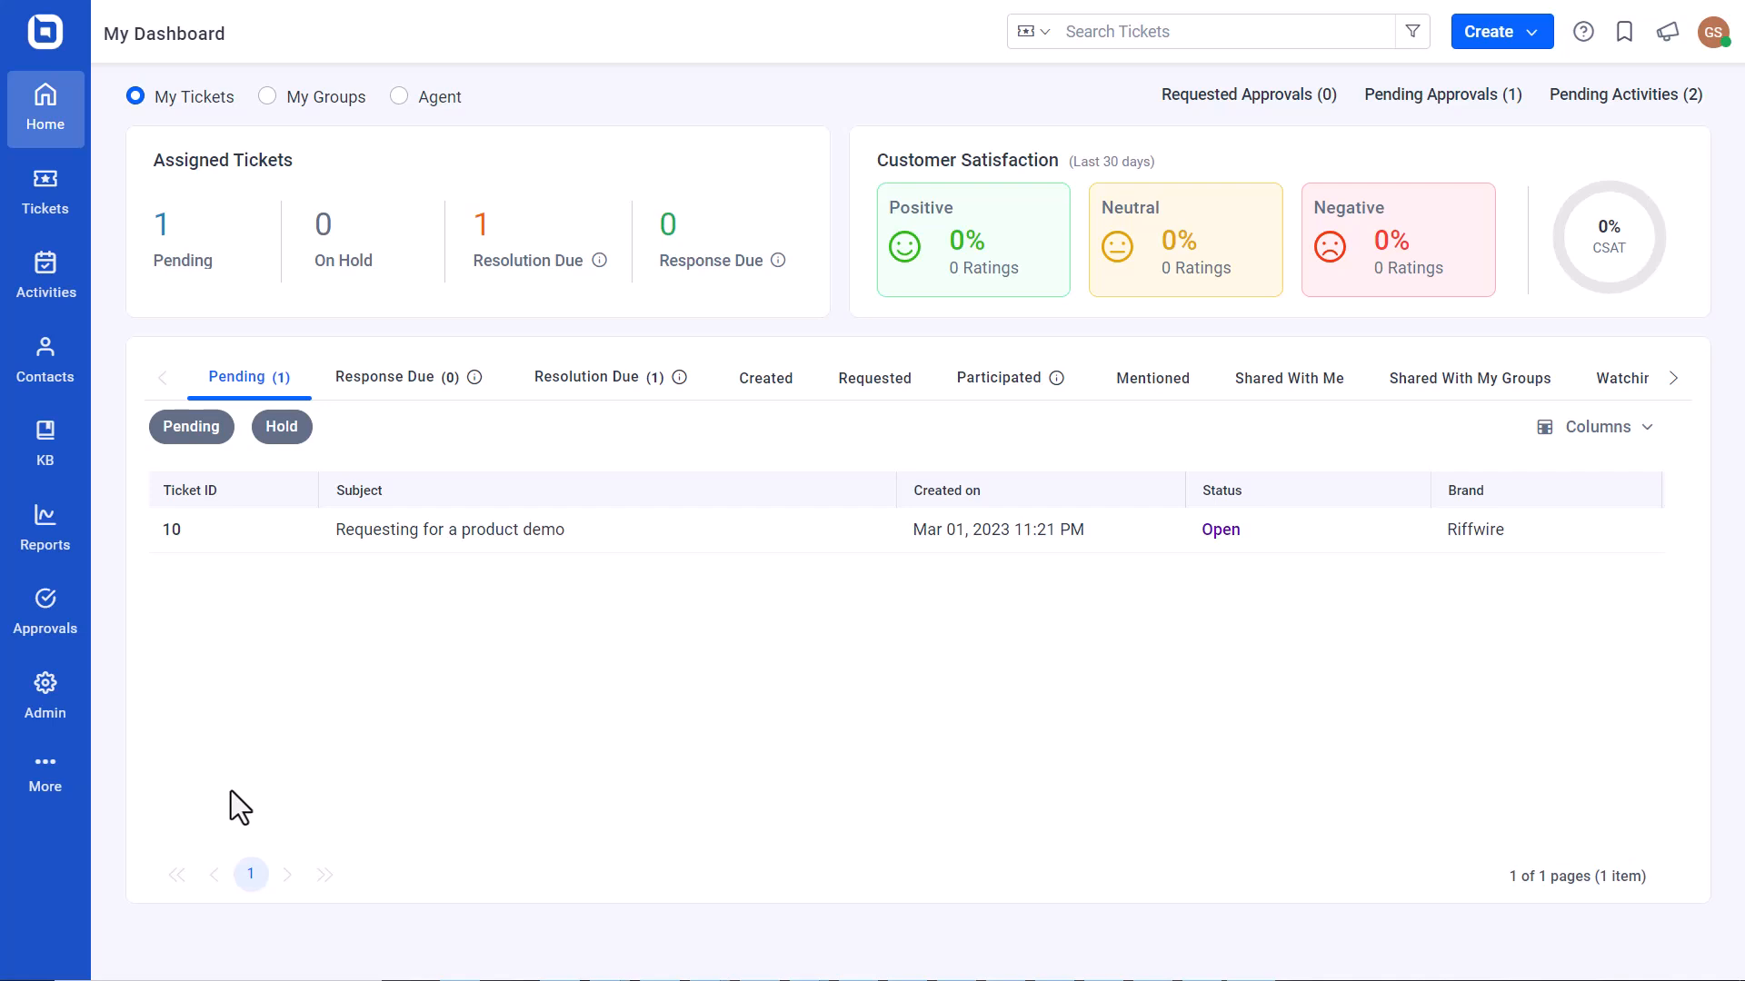
# Enable OpenID Connect single sign-on in the Agent Portal login settings and copy its redirect URL.
pyautogui.click(45, 696)
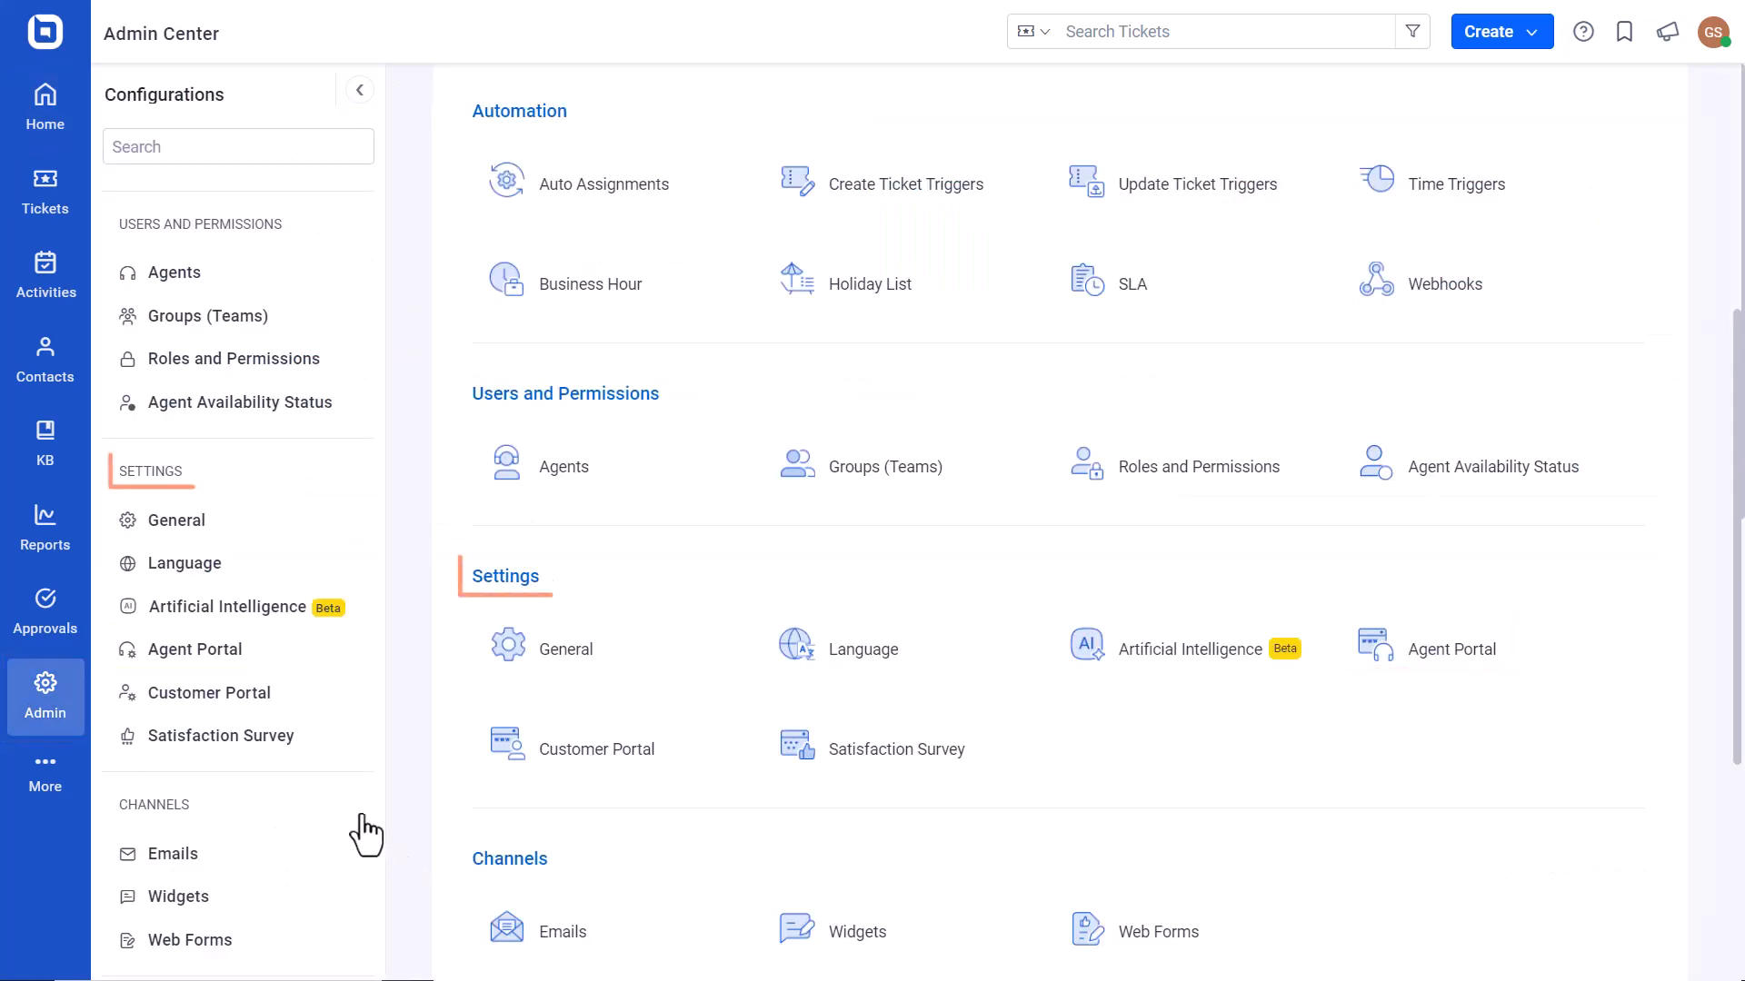
pyautogui.click(195, 651)
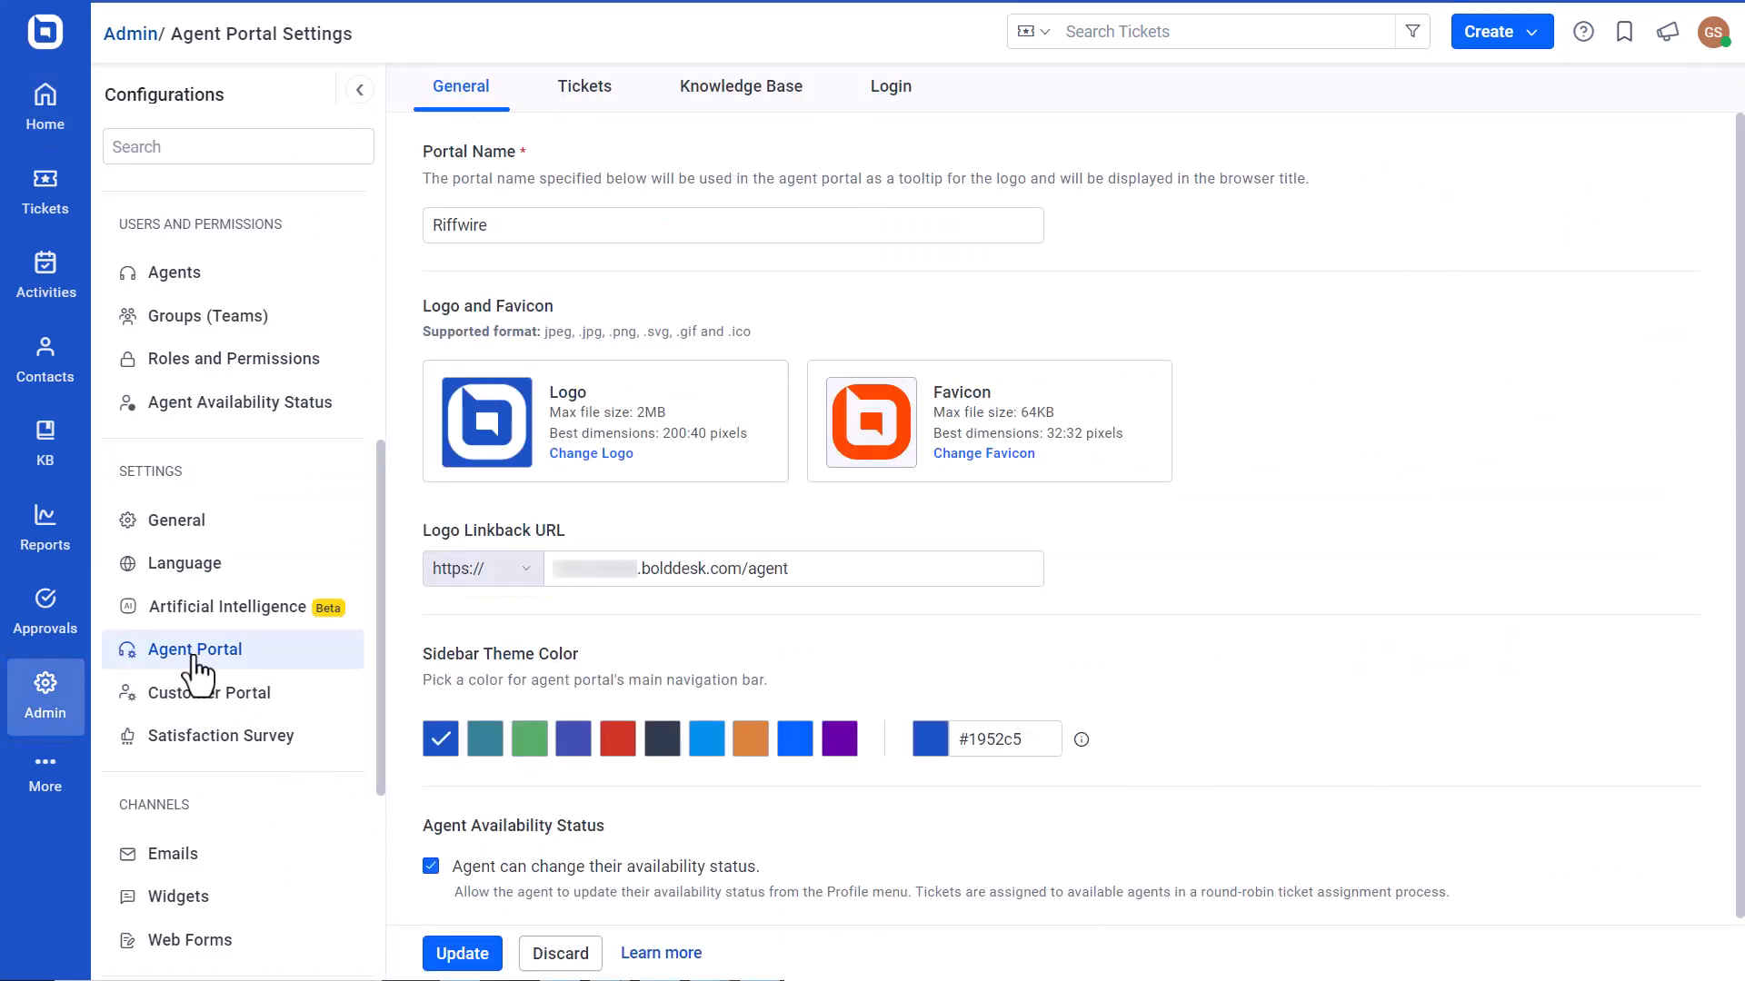
pyautogui.click(887, 91)
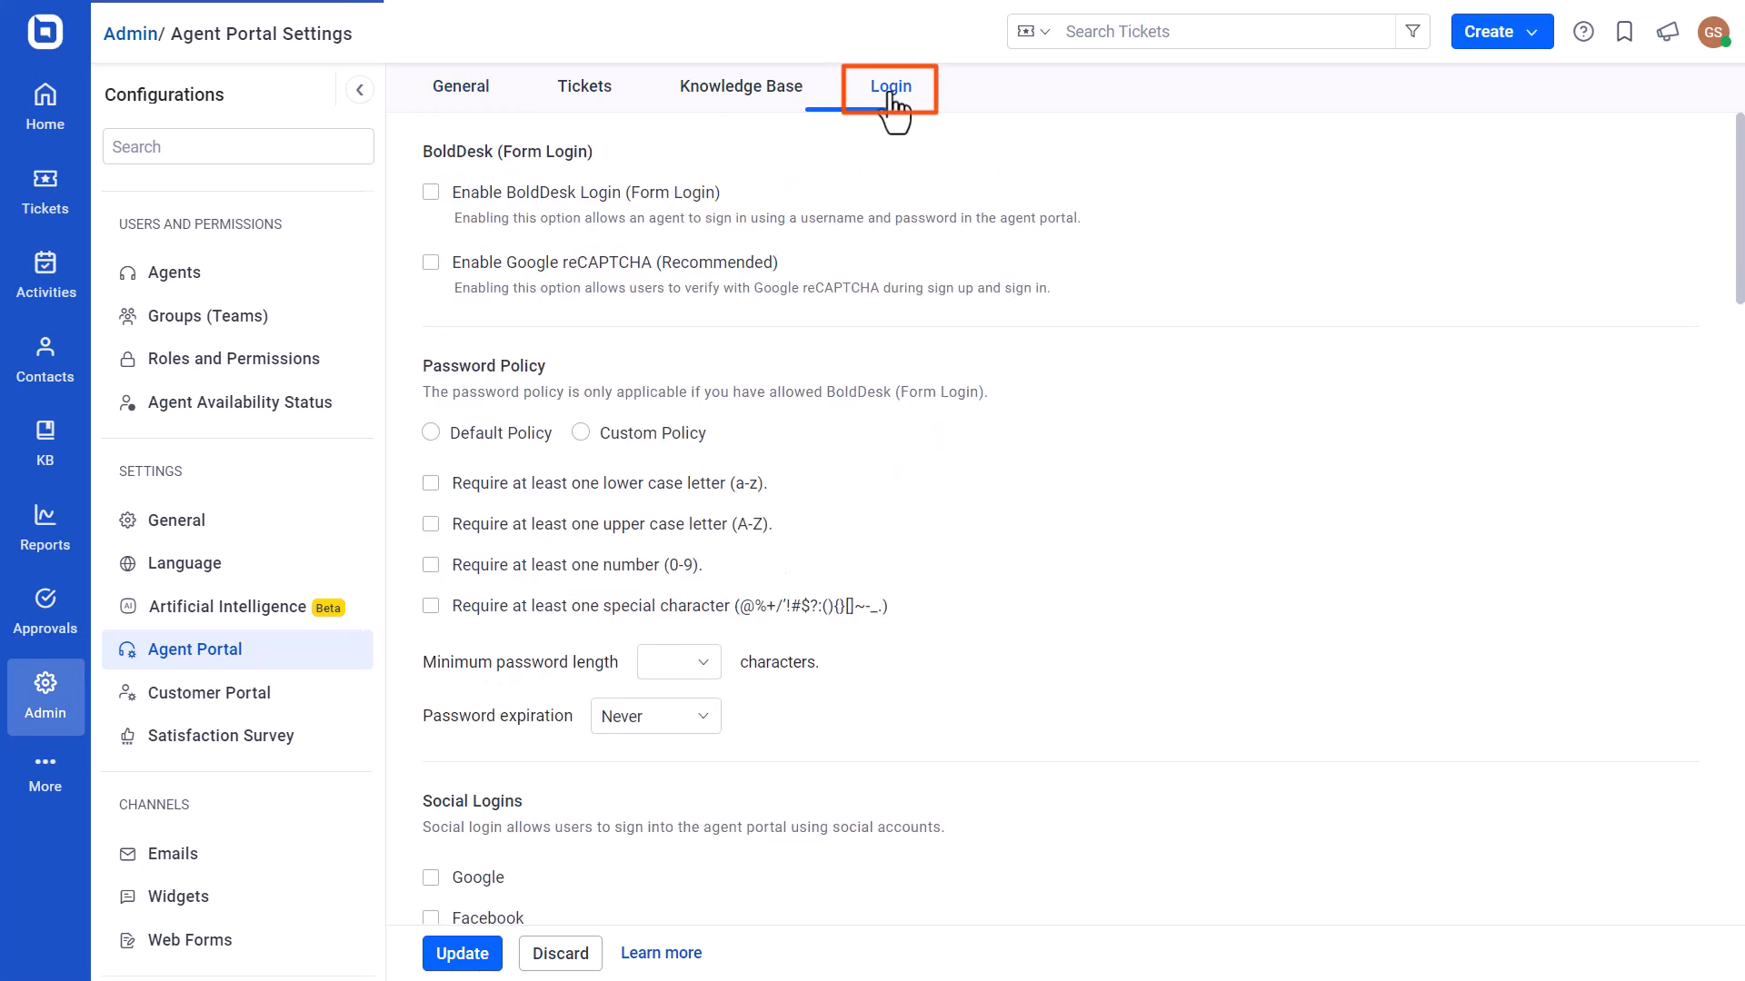
pyautogui.scroll(-4, 841, 518)
pyautogui.click(1205, 864)
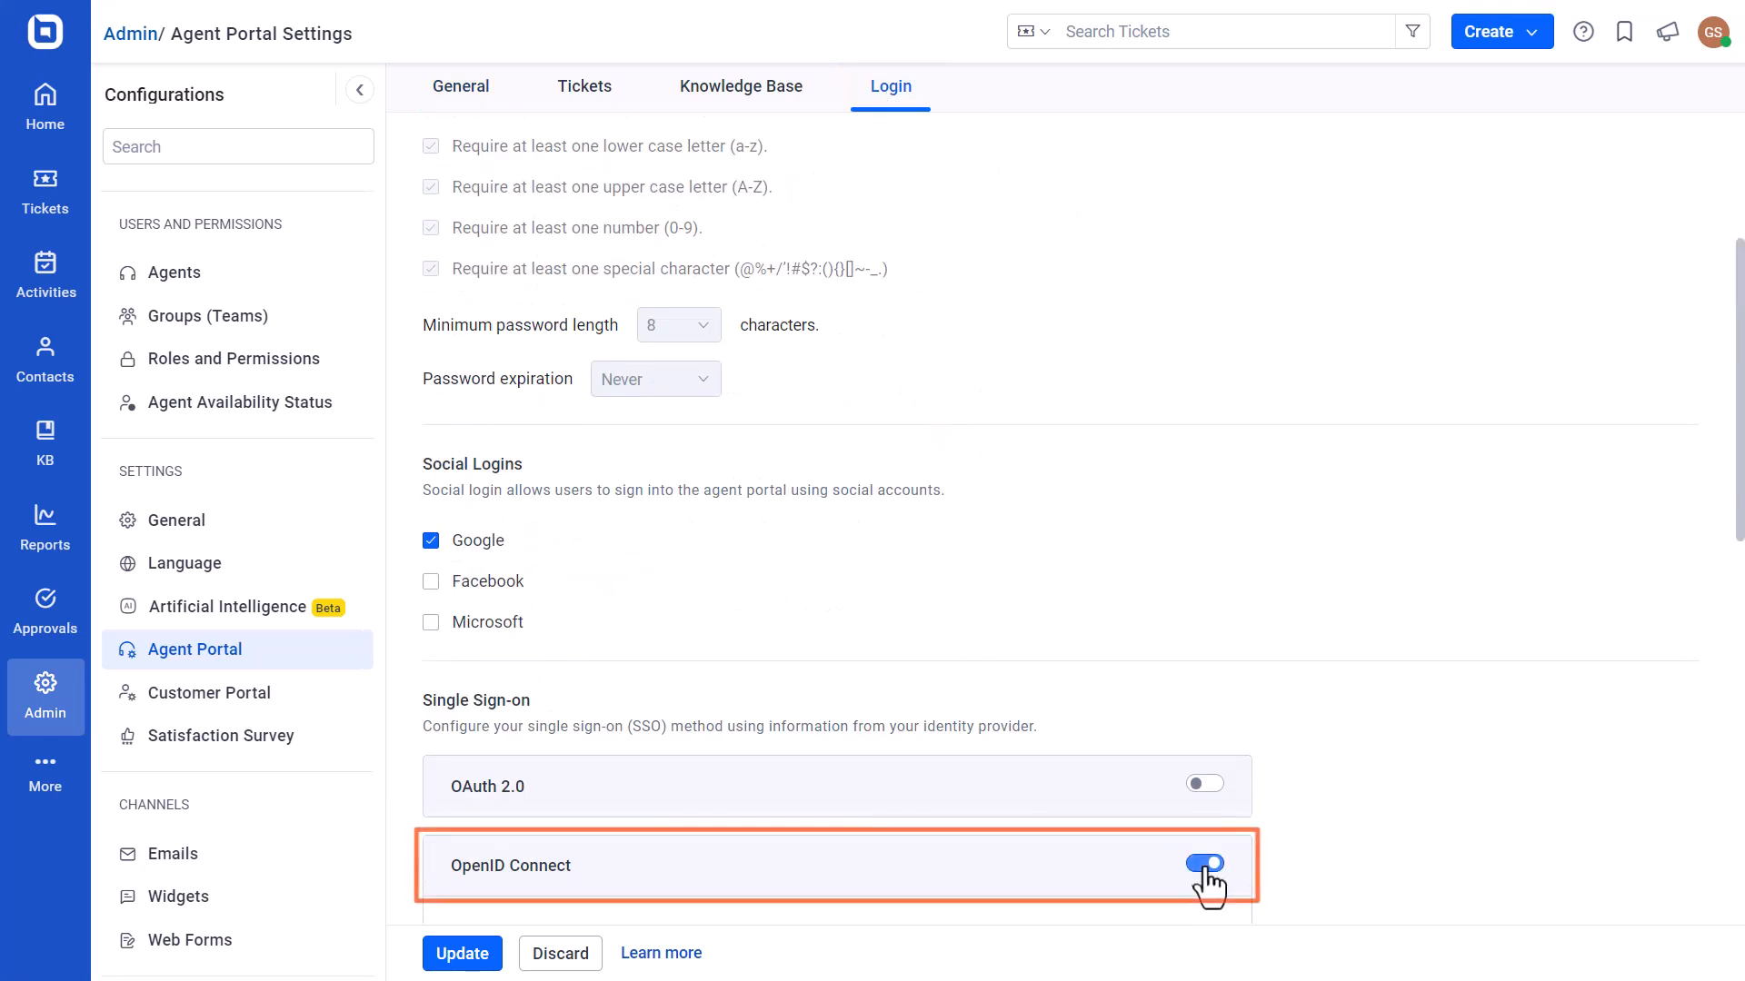
pyautogui.scroll(-5, 1157, 748)
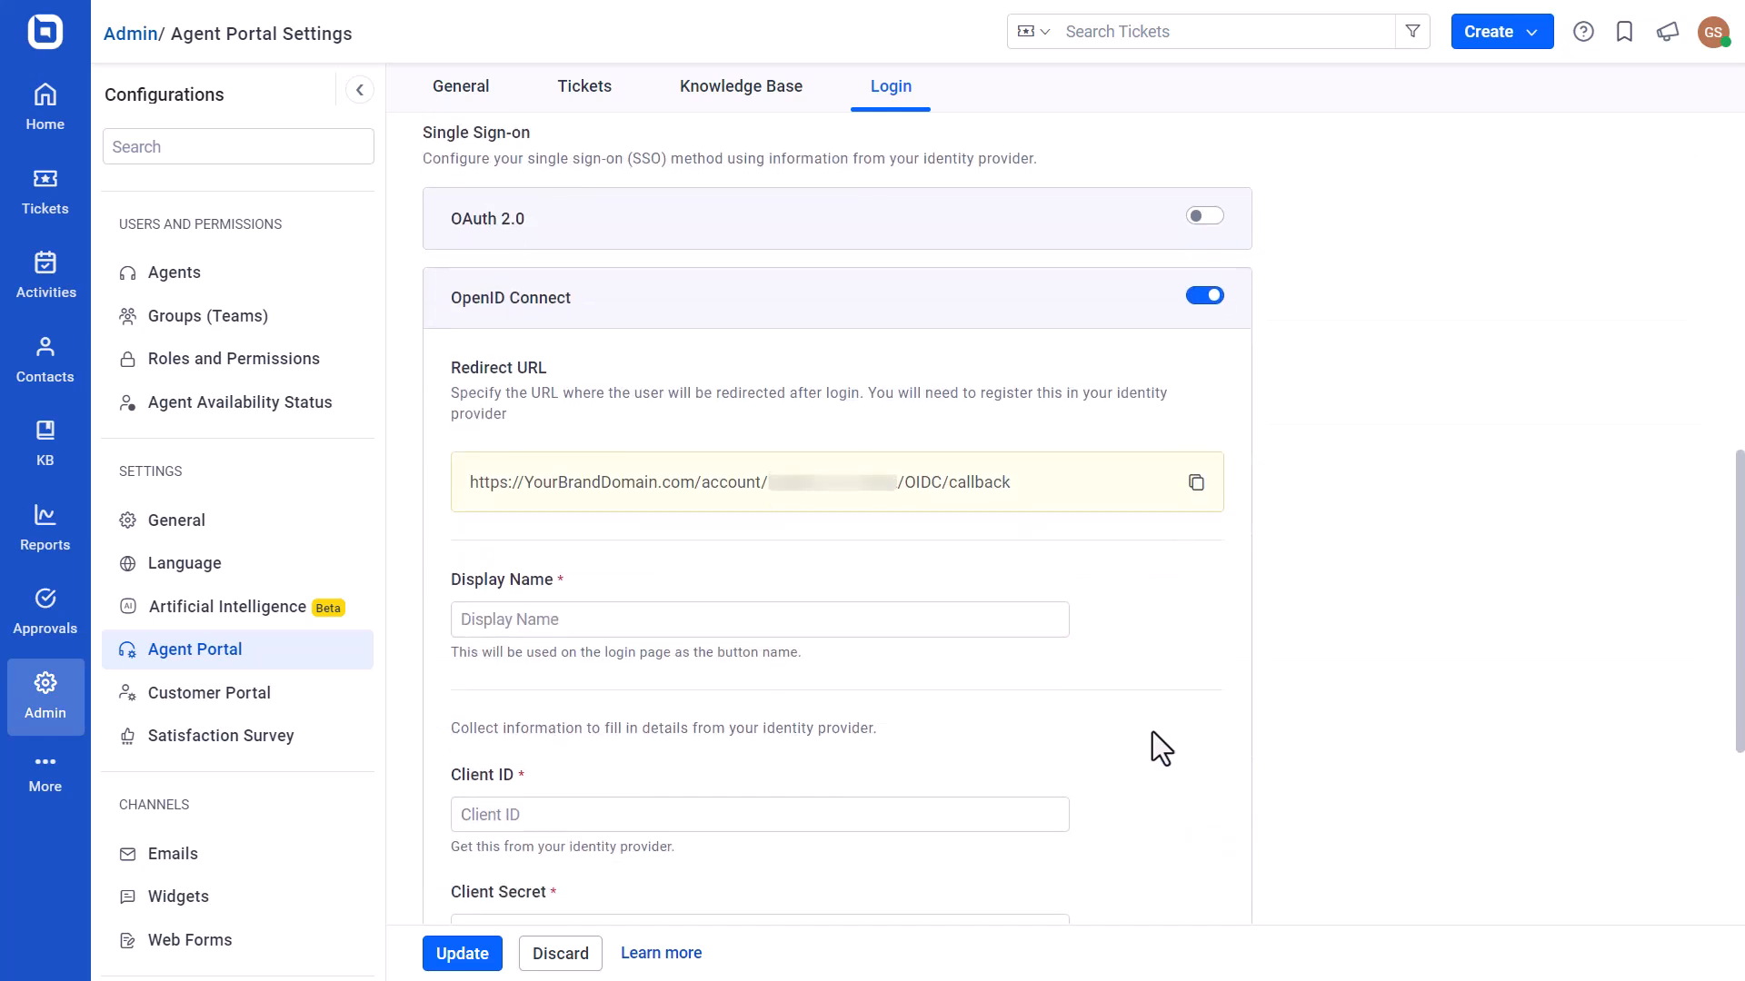
pyautogui.click(1196, 482)
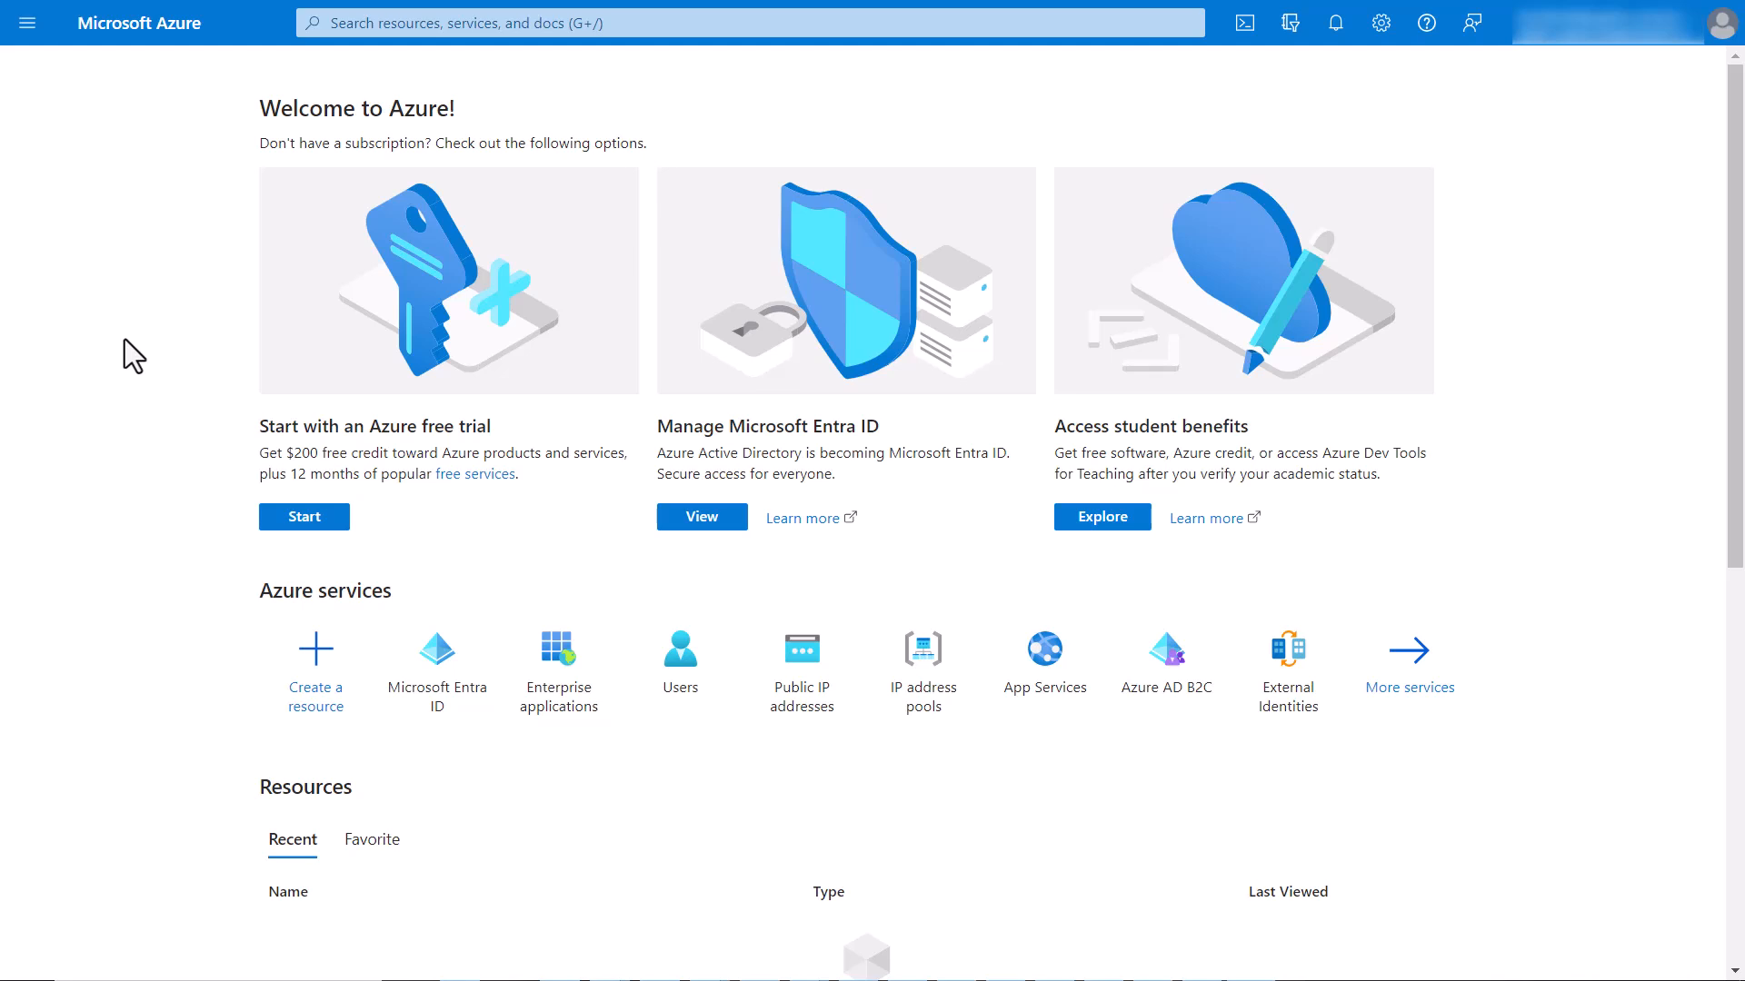
# Switch to Microsoft Azure, find the Microsoft Entra ID service and open its app registrations.
pyautogui.click(429, 24)
pyautogui.write('Microsoft Entra ID')
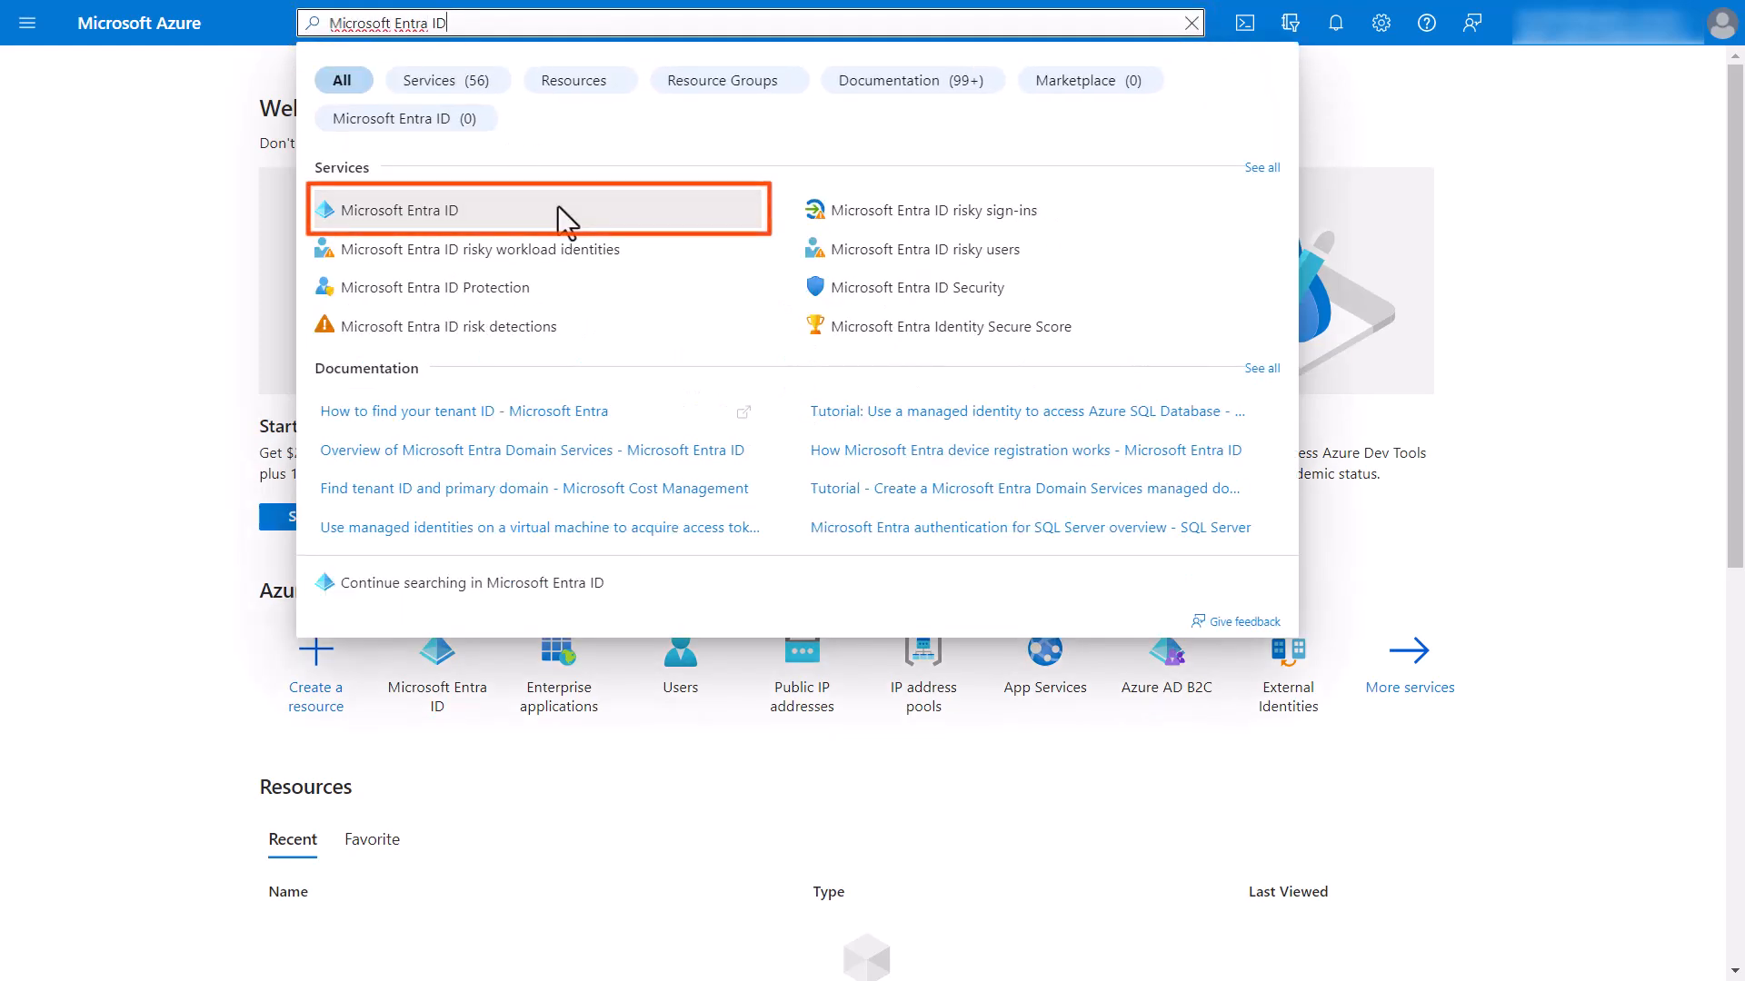
pyautogui.click(558, 210)
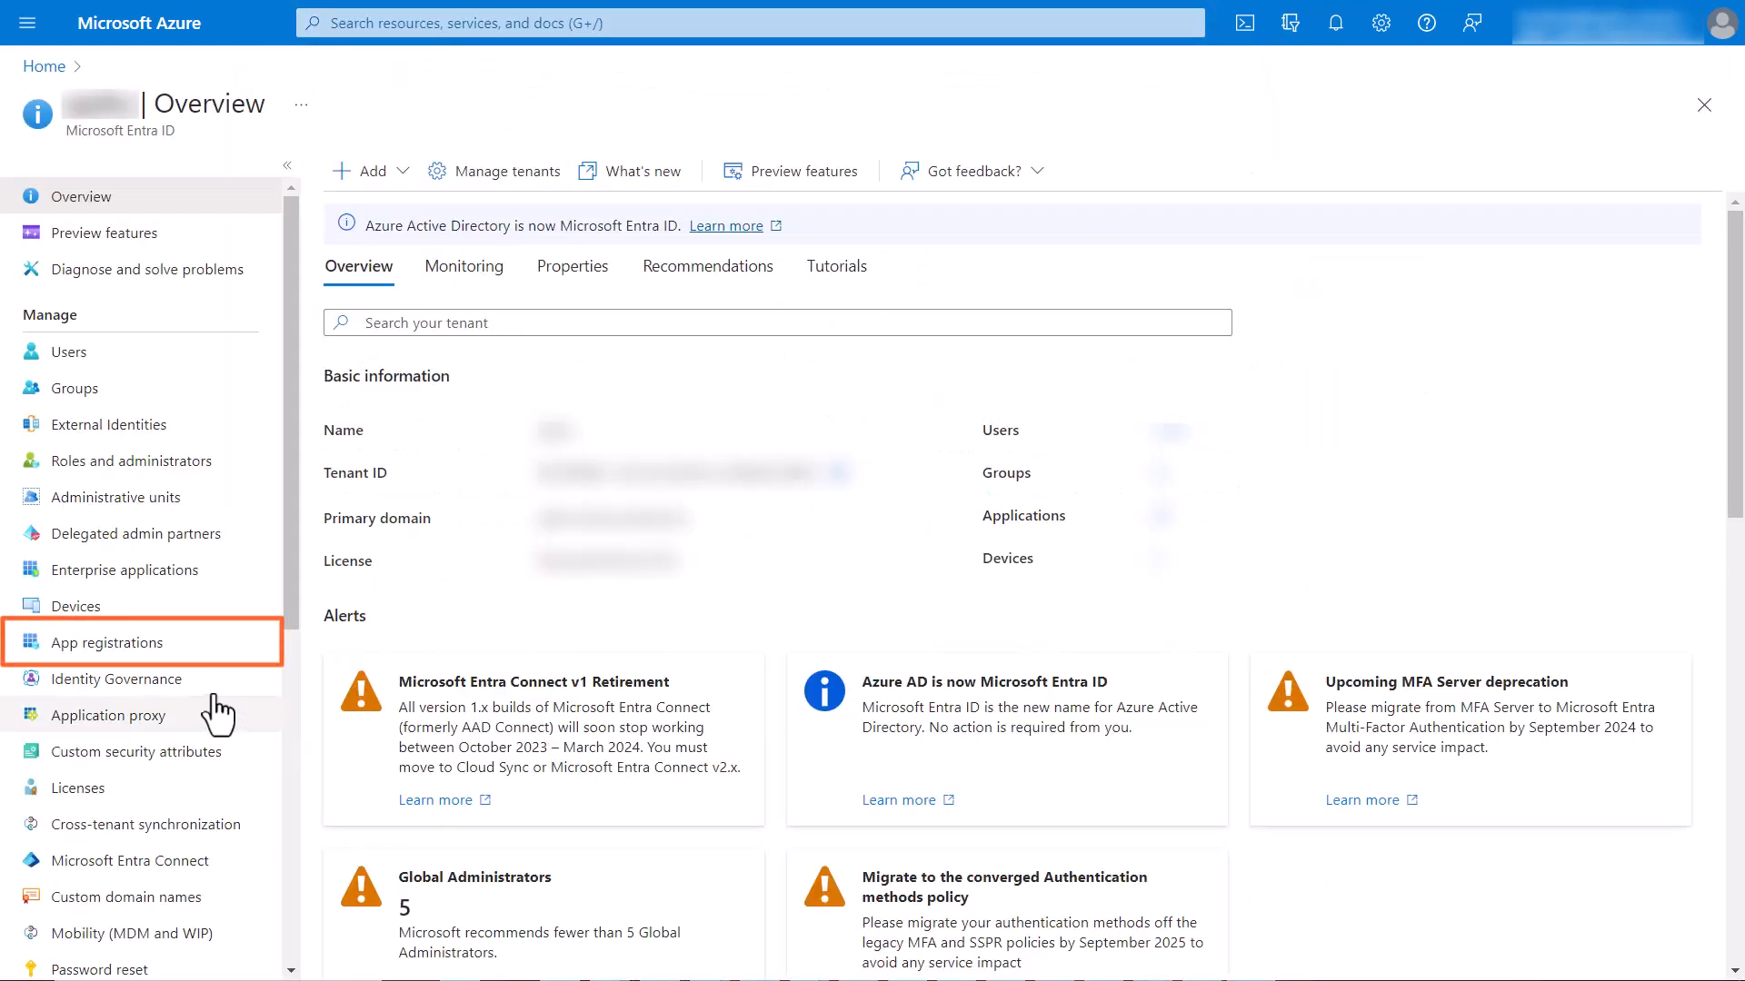
pyautogui.click(126, 645)
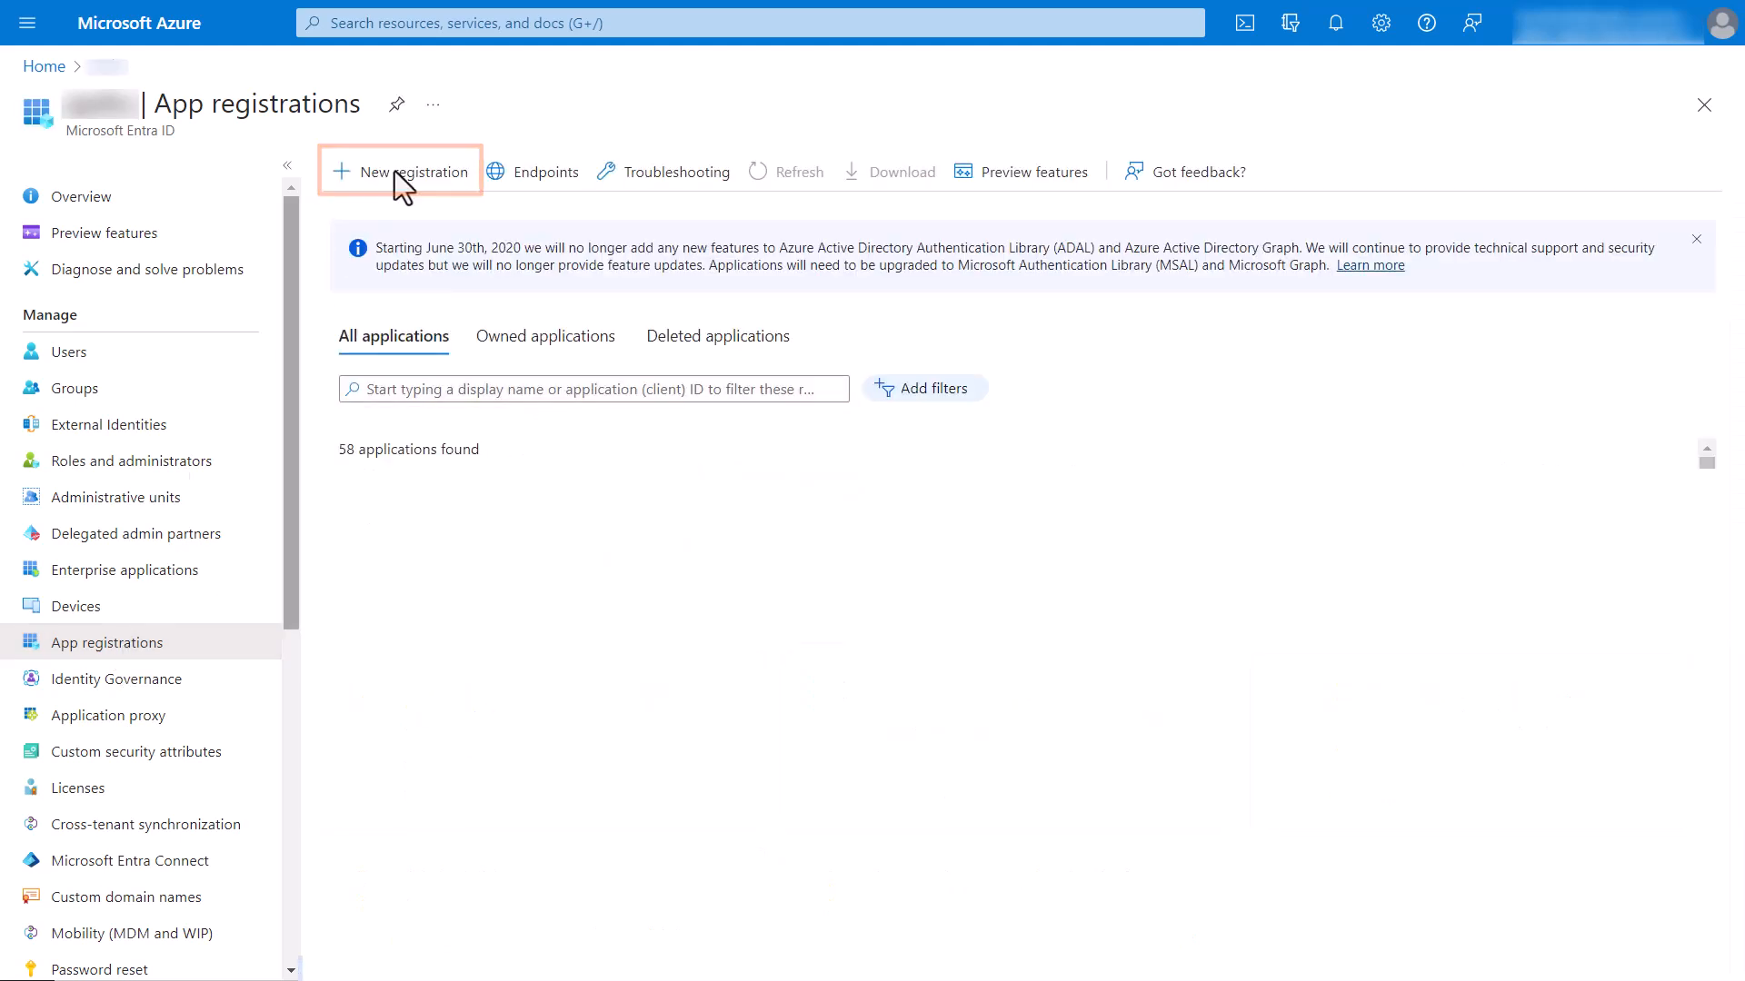
# Register a single-tenant application named Riffwire with a Public client/native redirect URI ending in bolddesk.com/auth.
pyautogui.click(399, 174)
pyautogui.write('Riffwire')
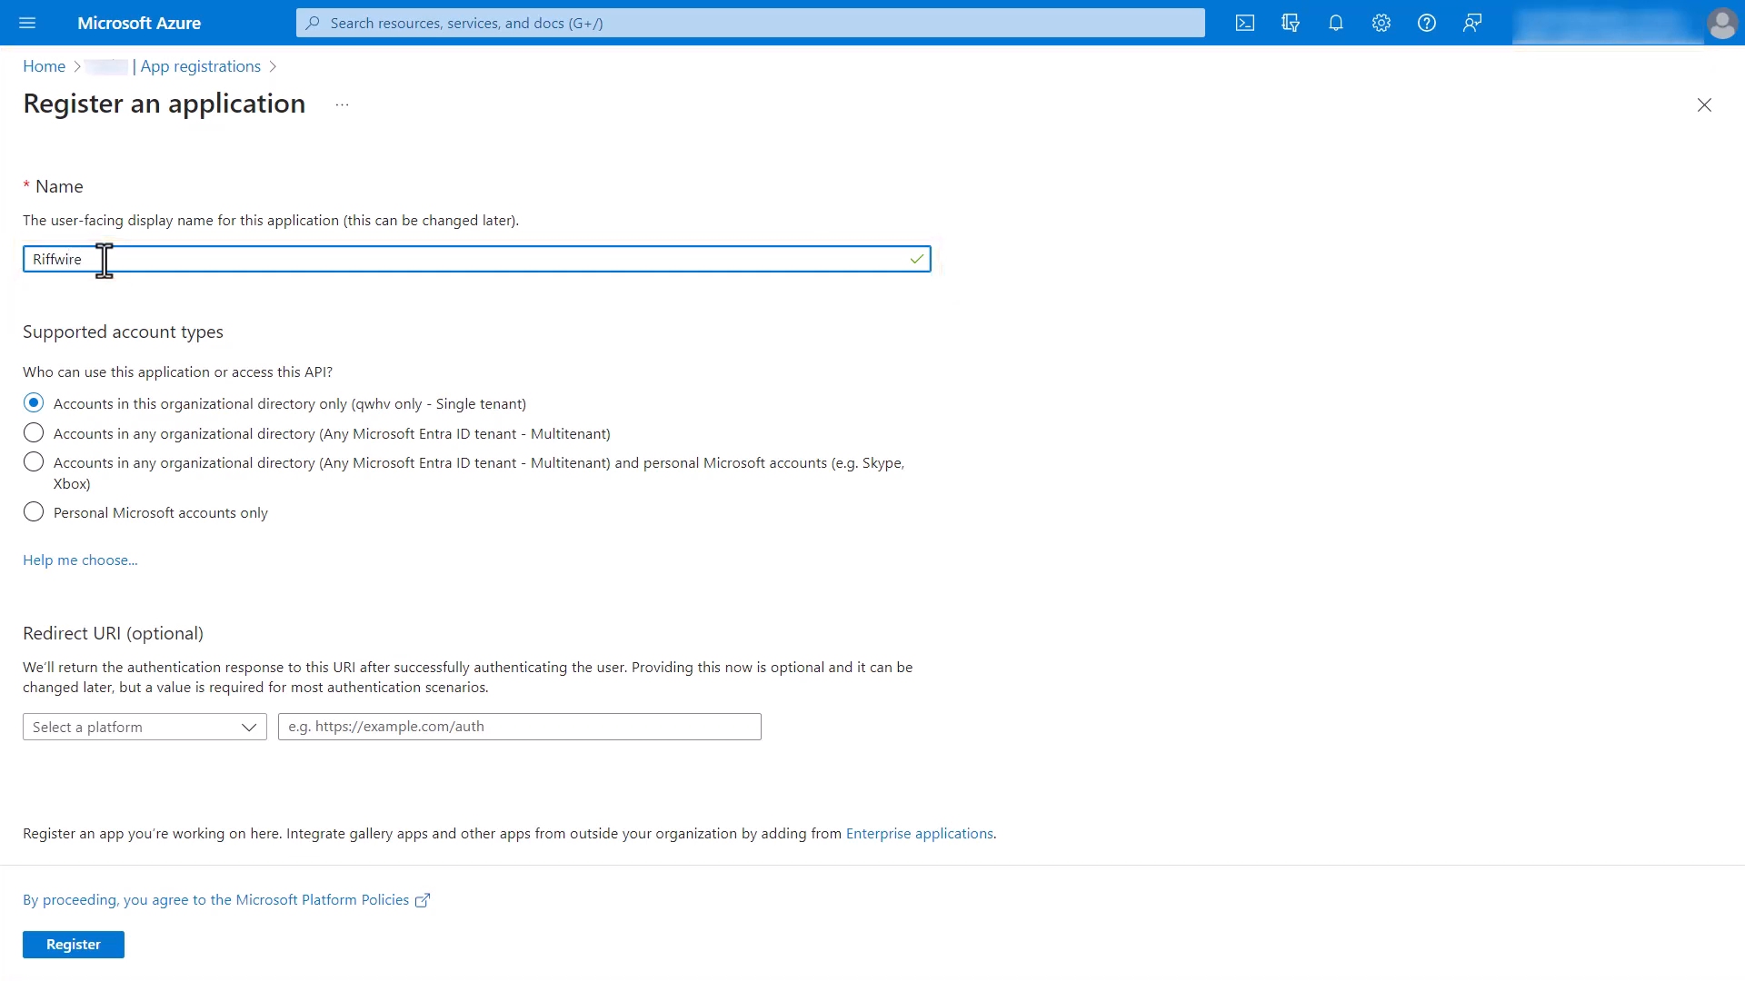
pyautogui.click(35, 409)
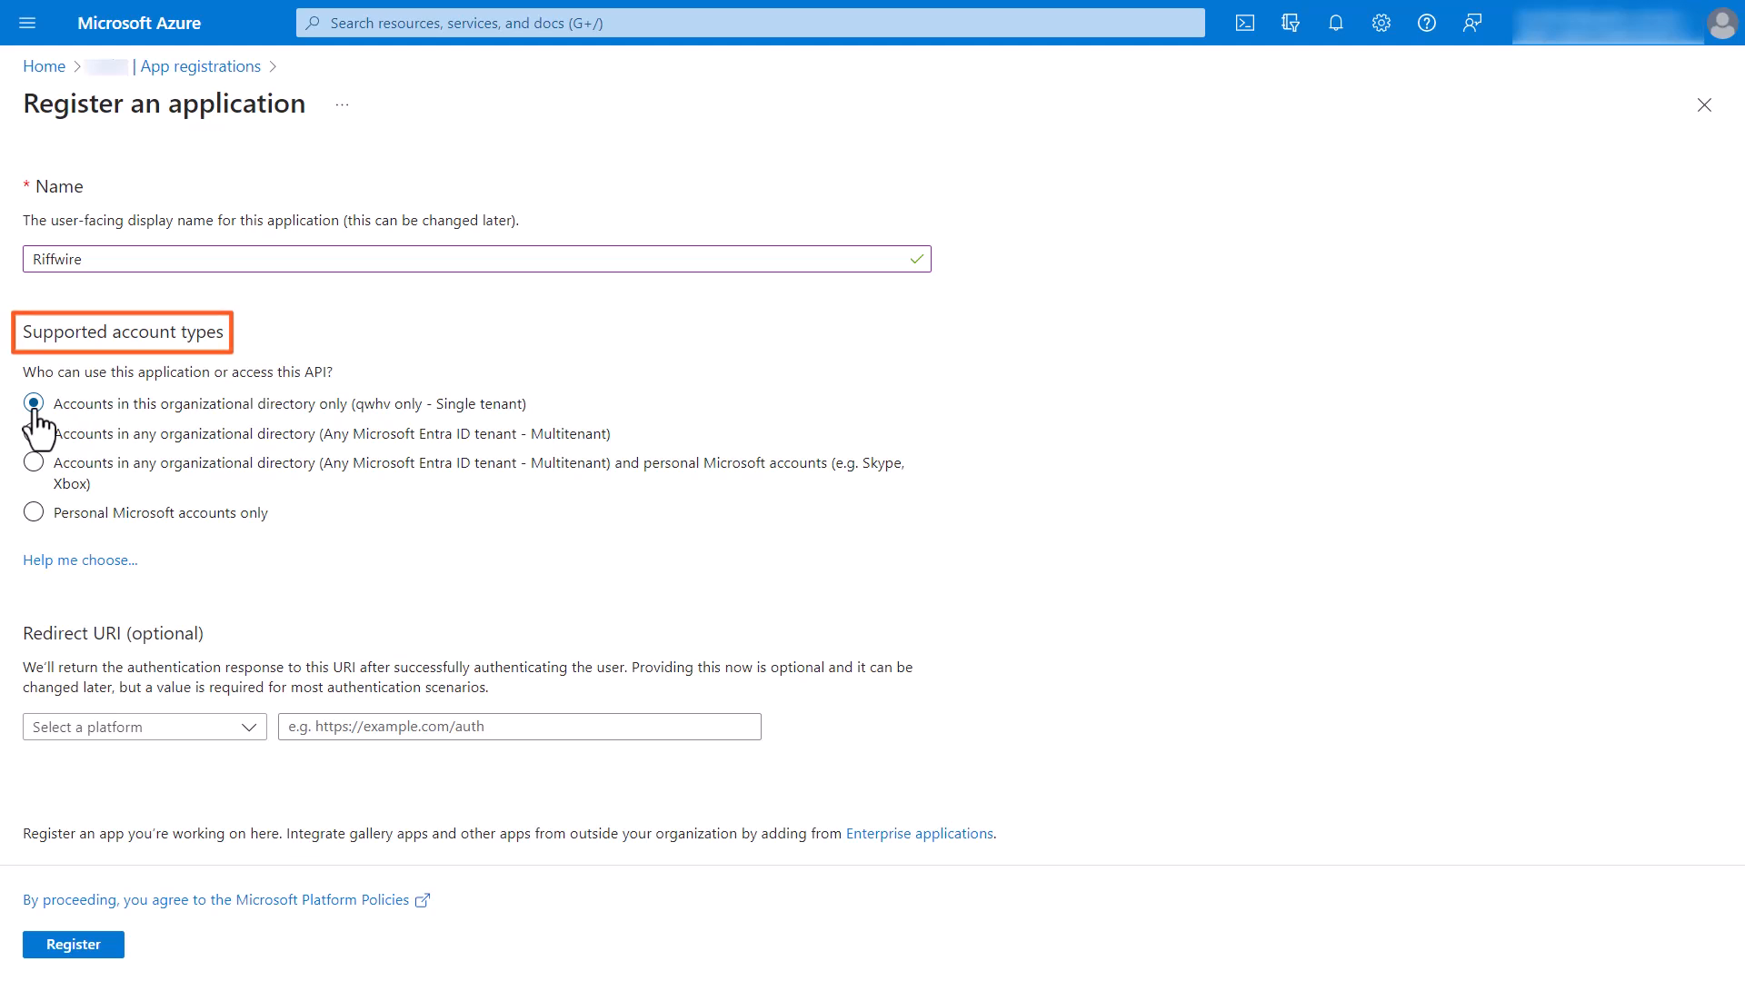
pyautogui.click(155, 728)
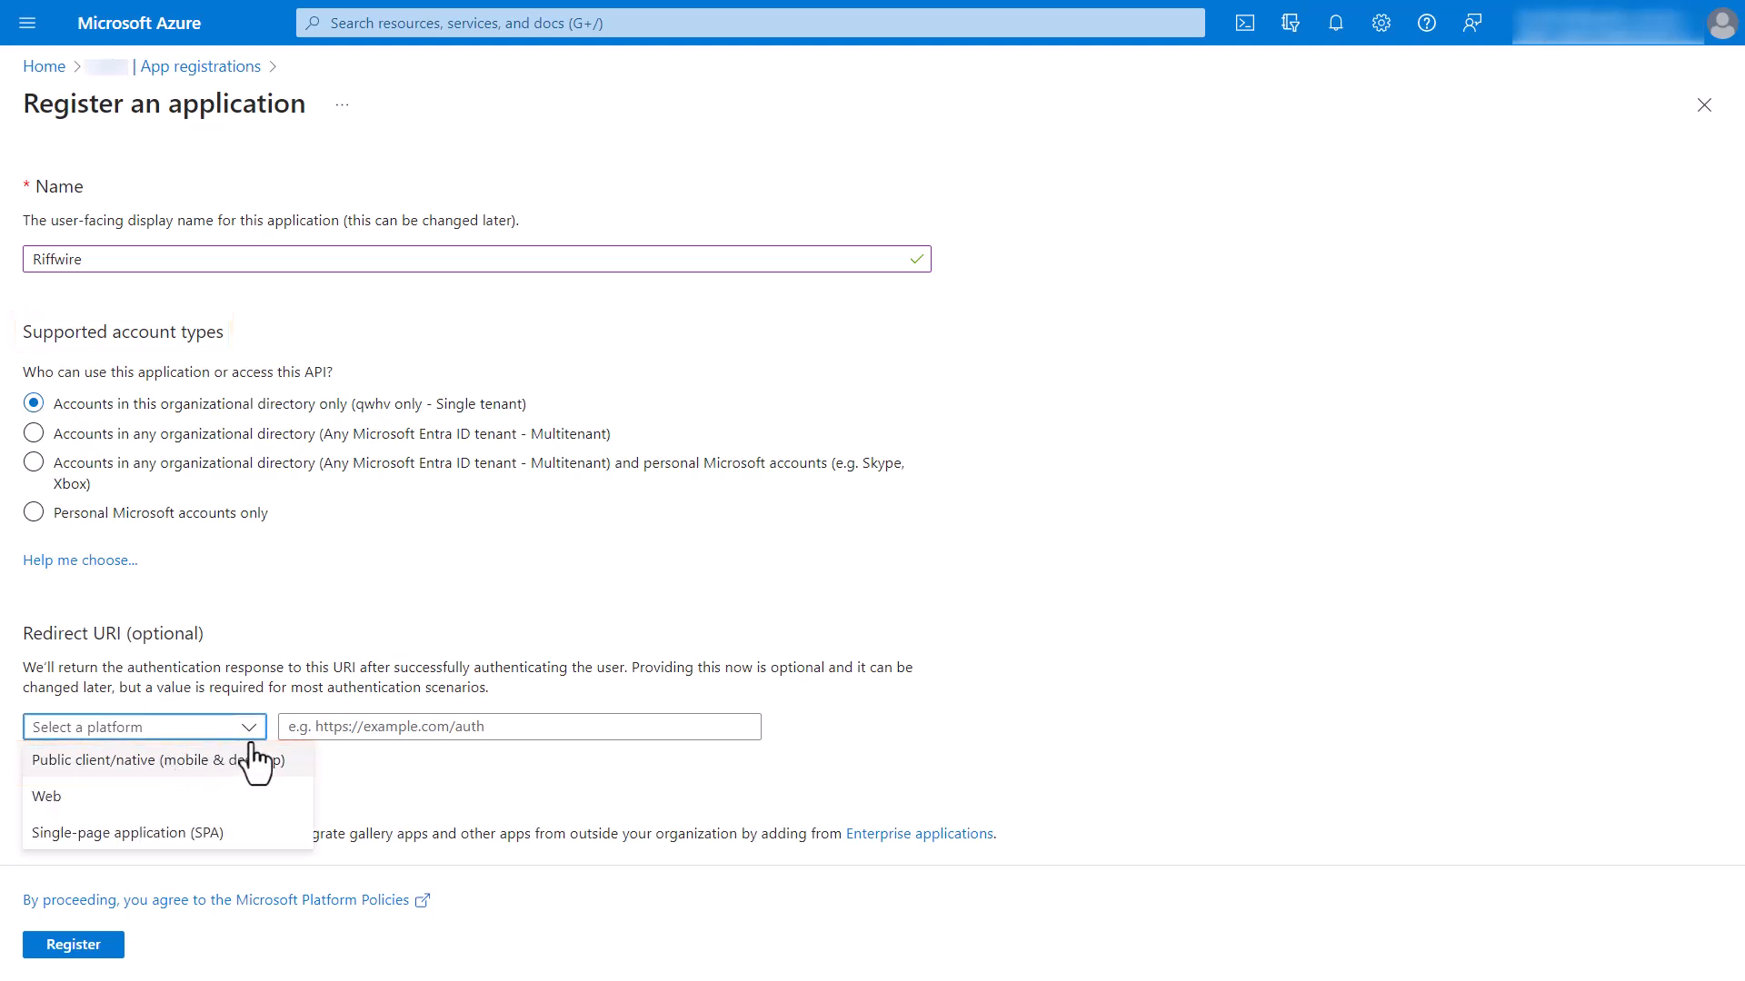
pyautogui.click(168, 766)
pyautogui.hotkey('ctrl', 'v')
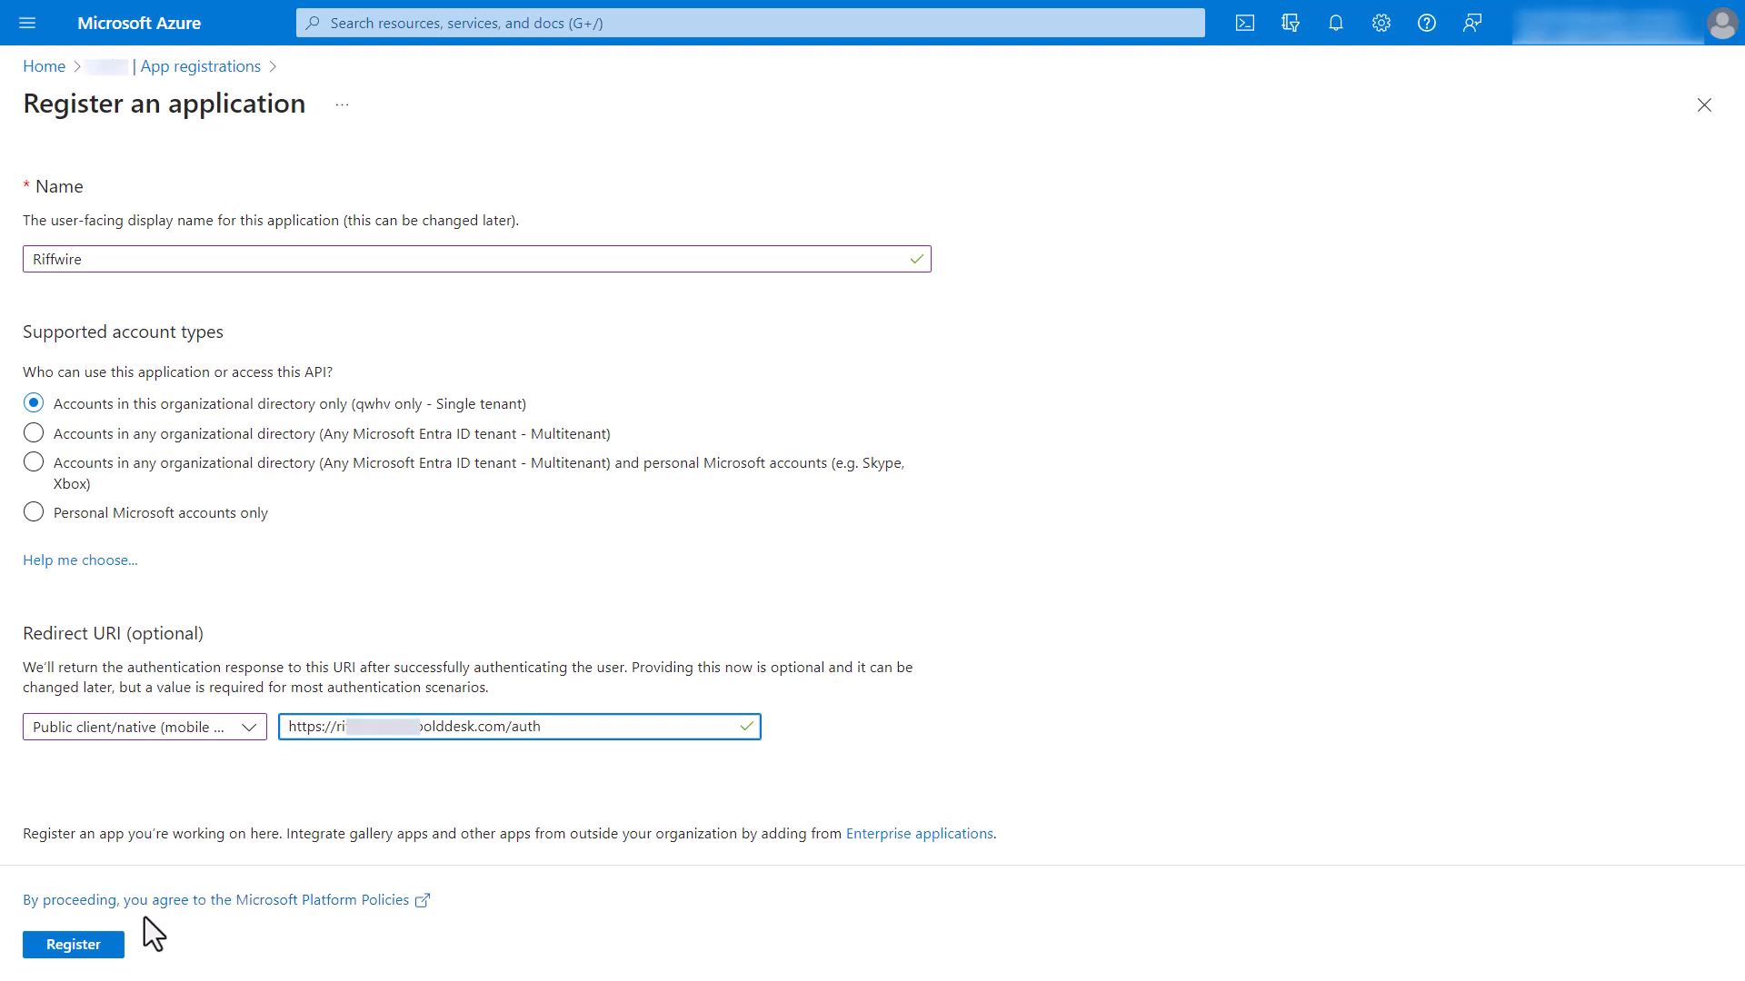
pyautogui.click(74, 945)
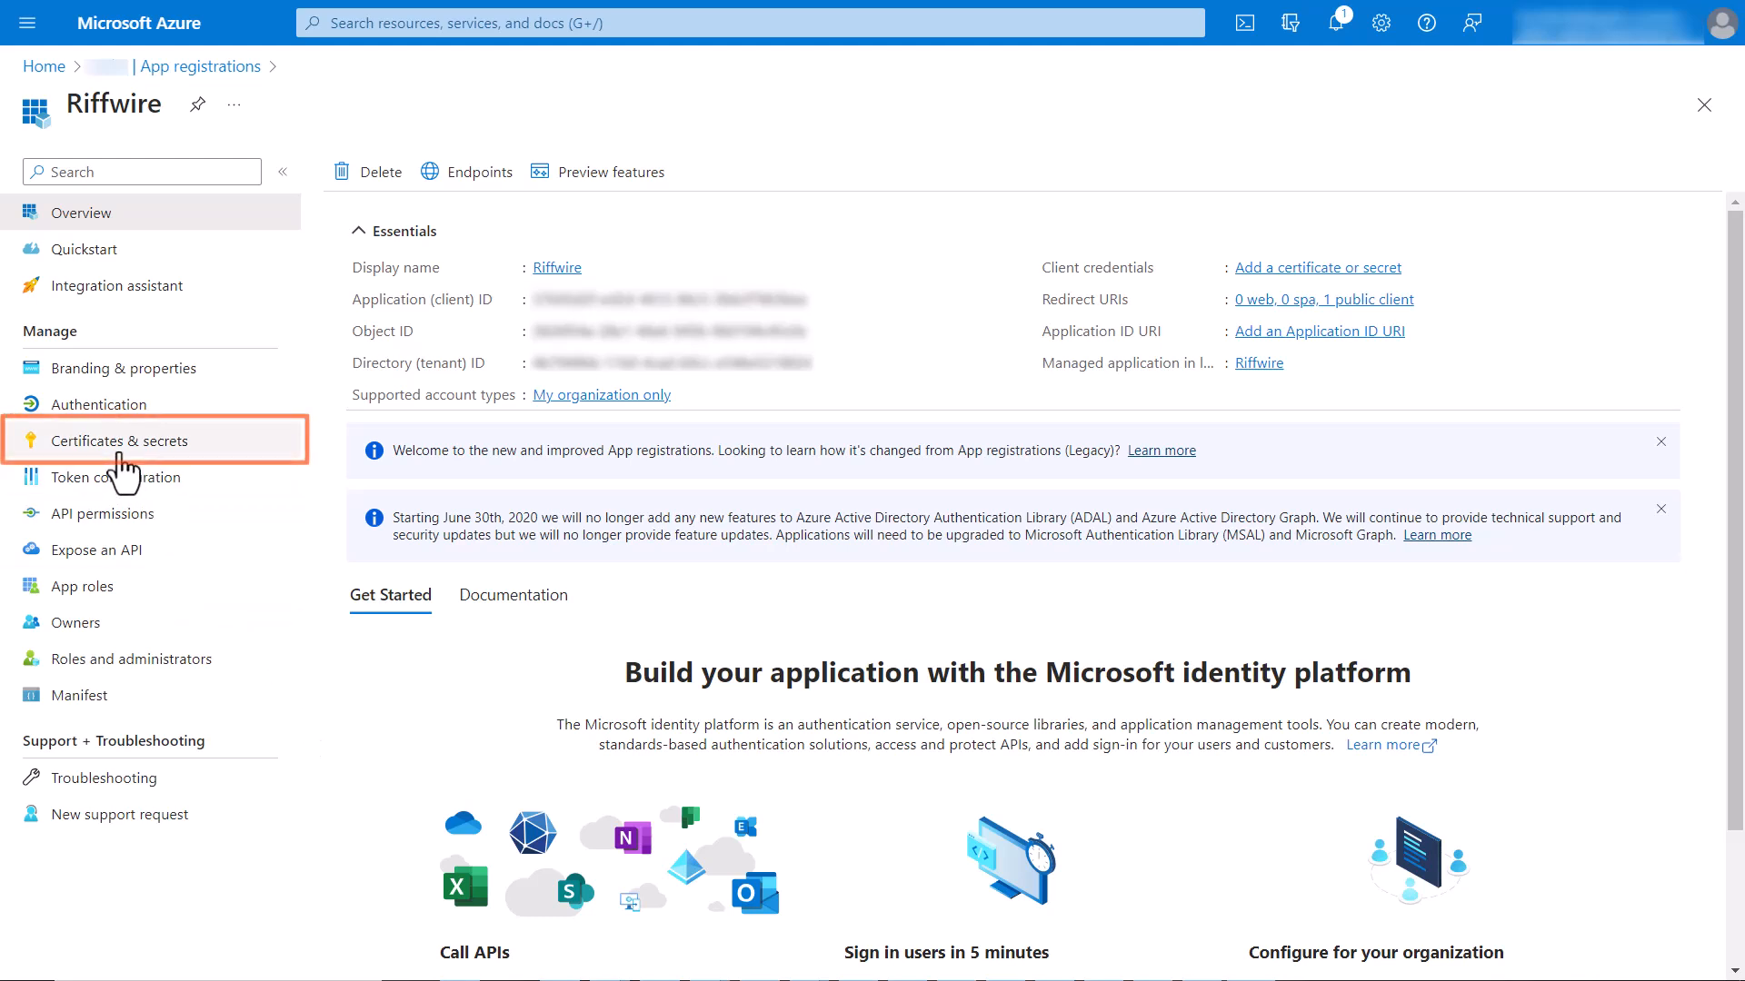
# Add a client secret described as Secret Key that expires in 90 days (3 months) to the Riffwire application.
pyautogui.click(119, 447)
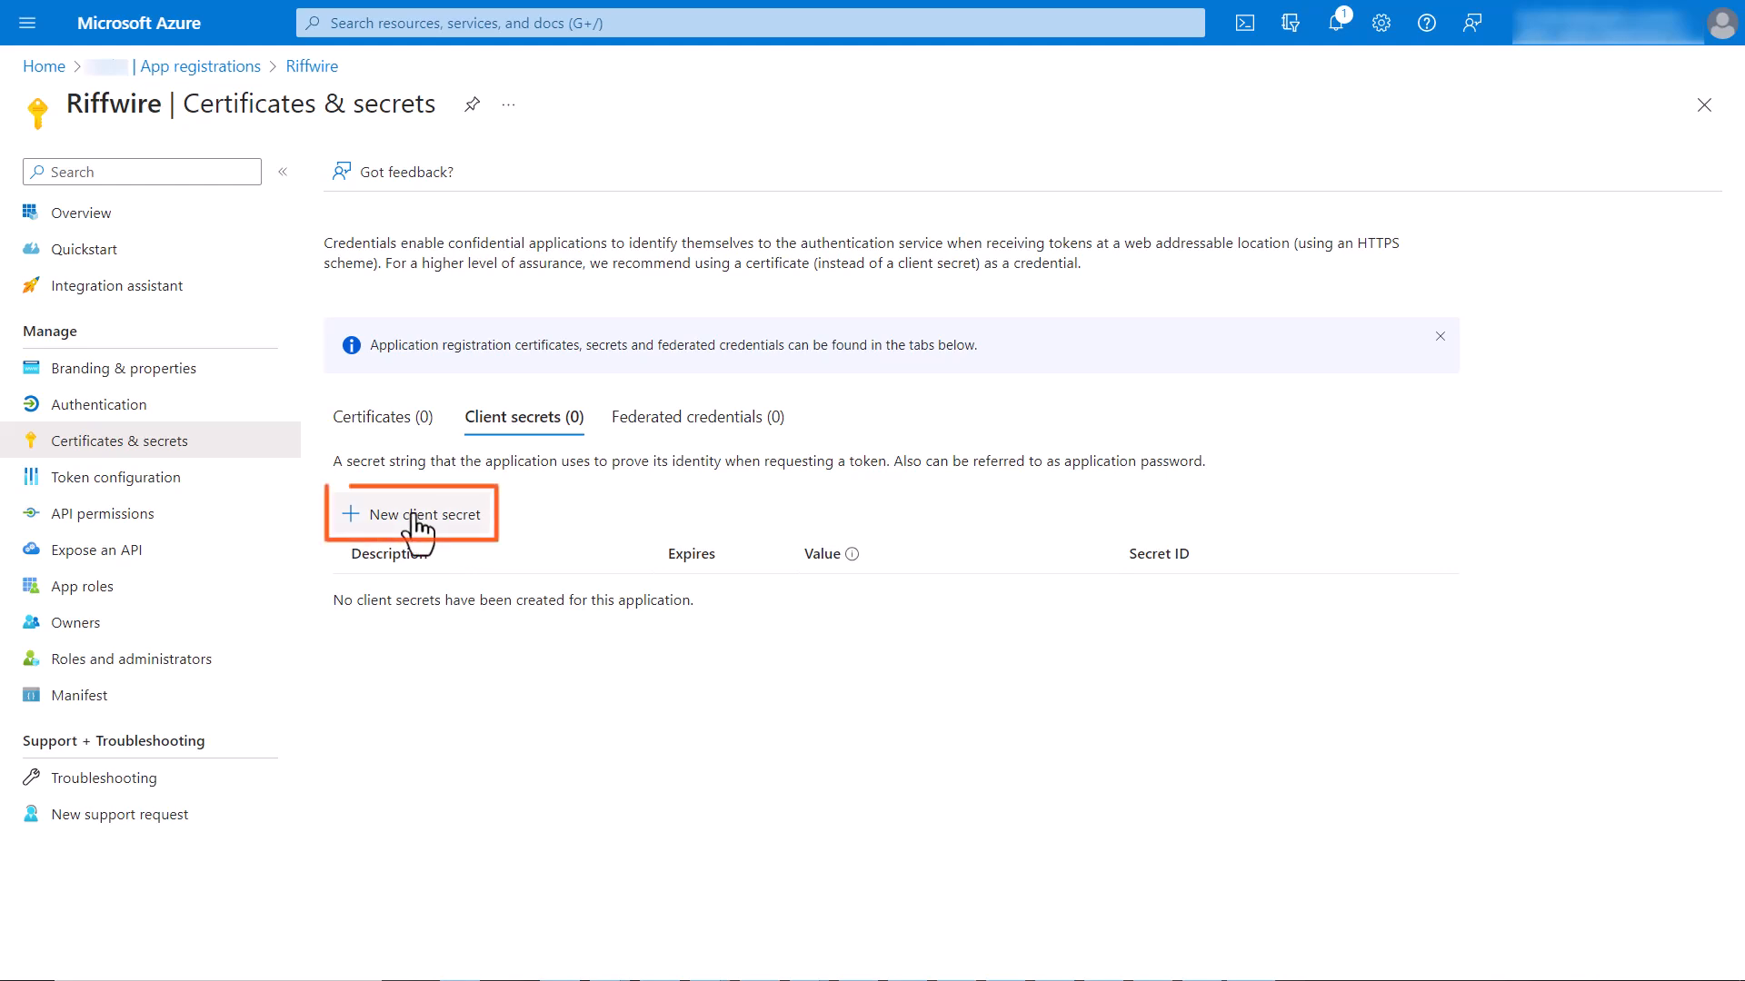
pyautogui.click(415, 518)
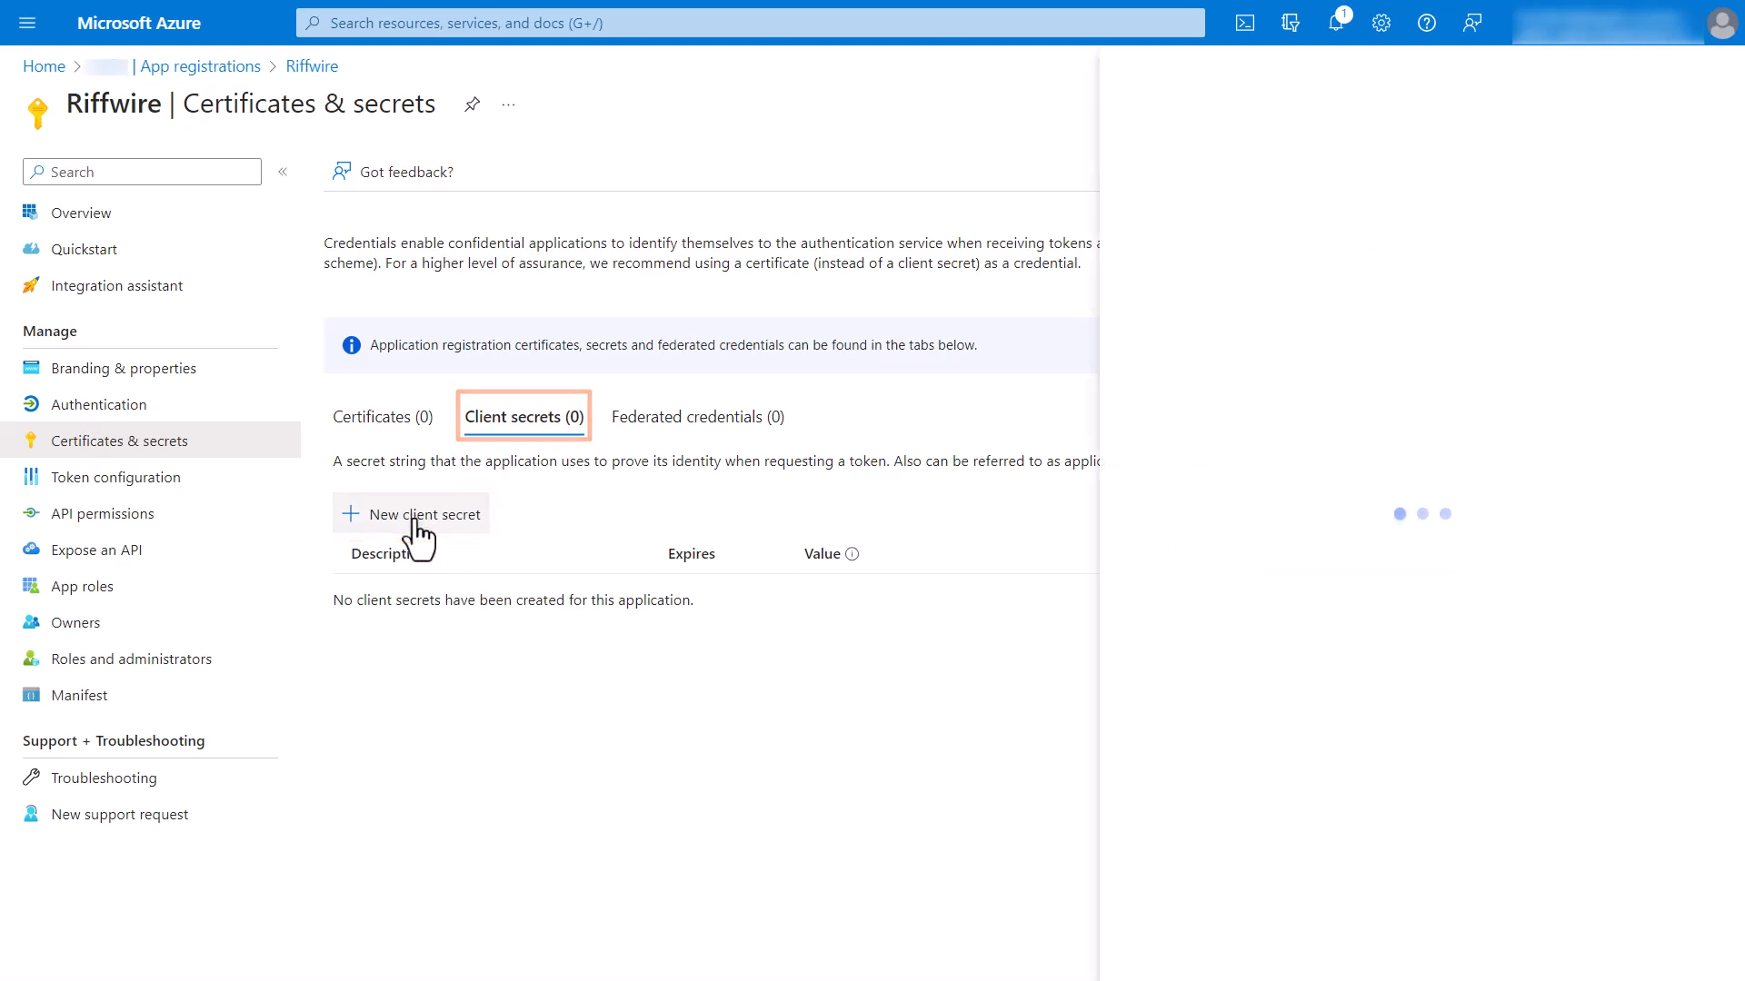
pyautogui.click(1413, 138)
pyautogui.write('Secret Key')
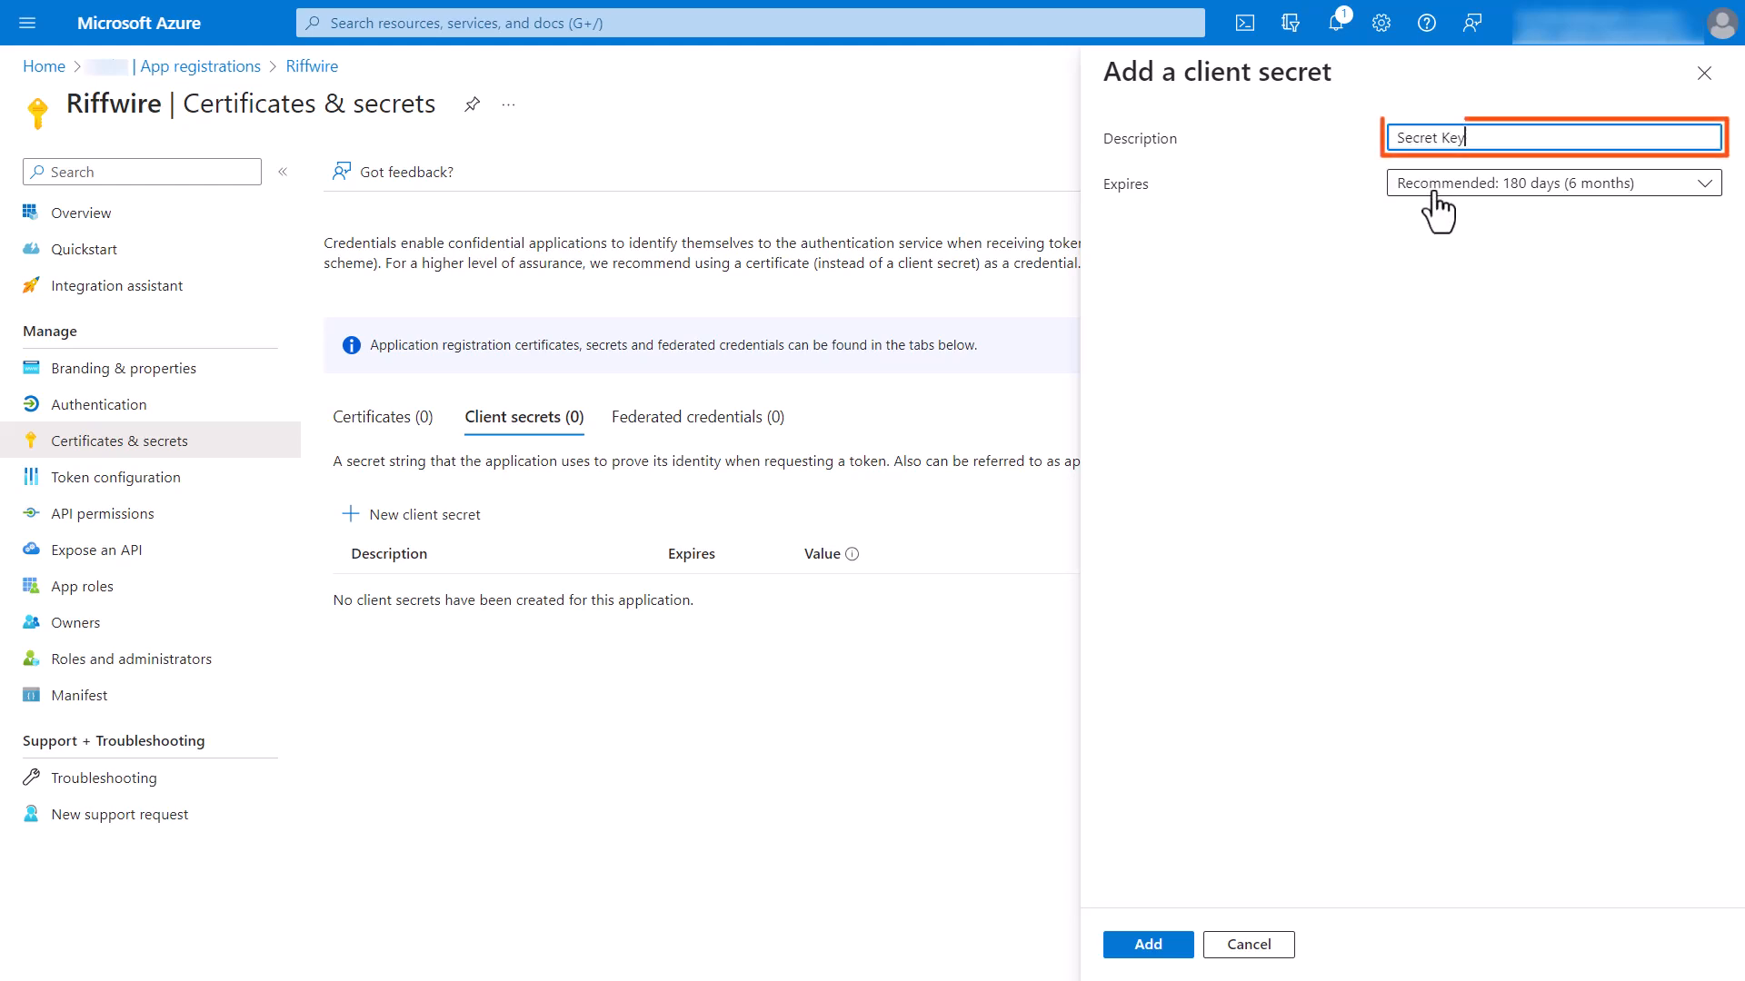
pyautogui.click(1431, 193)
pyautogui.click(1455, 255)
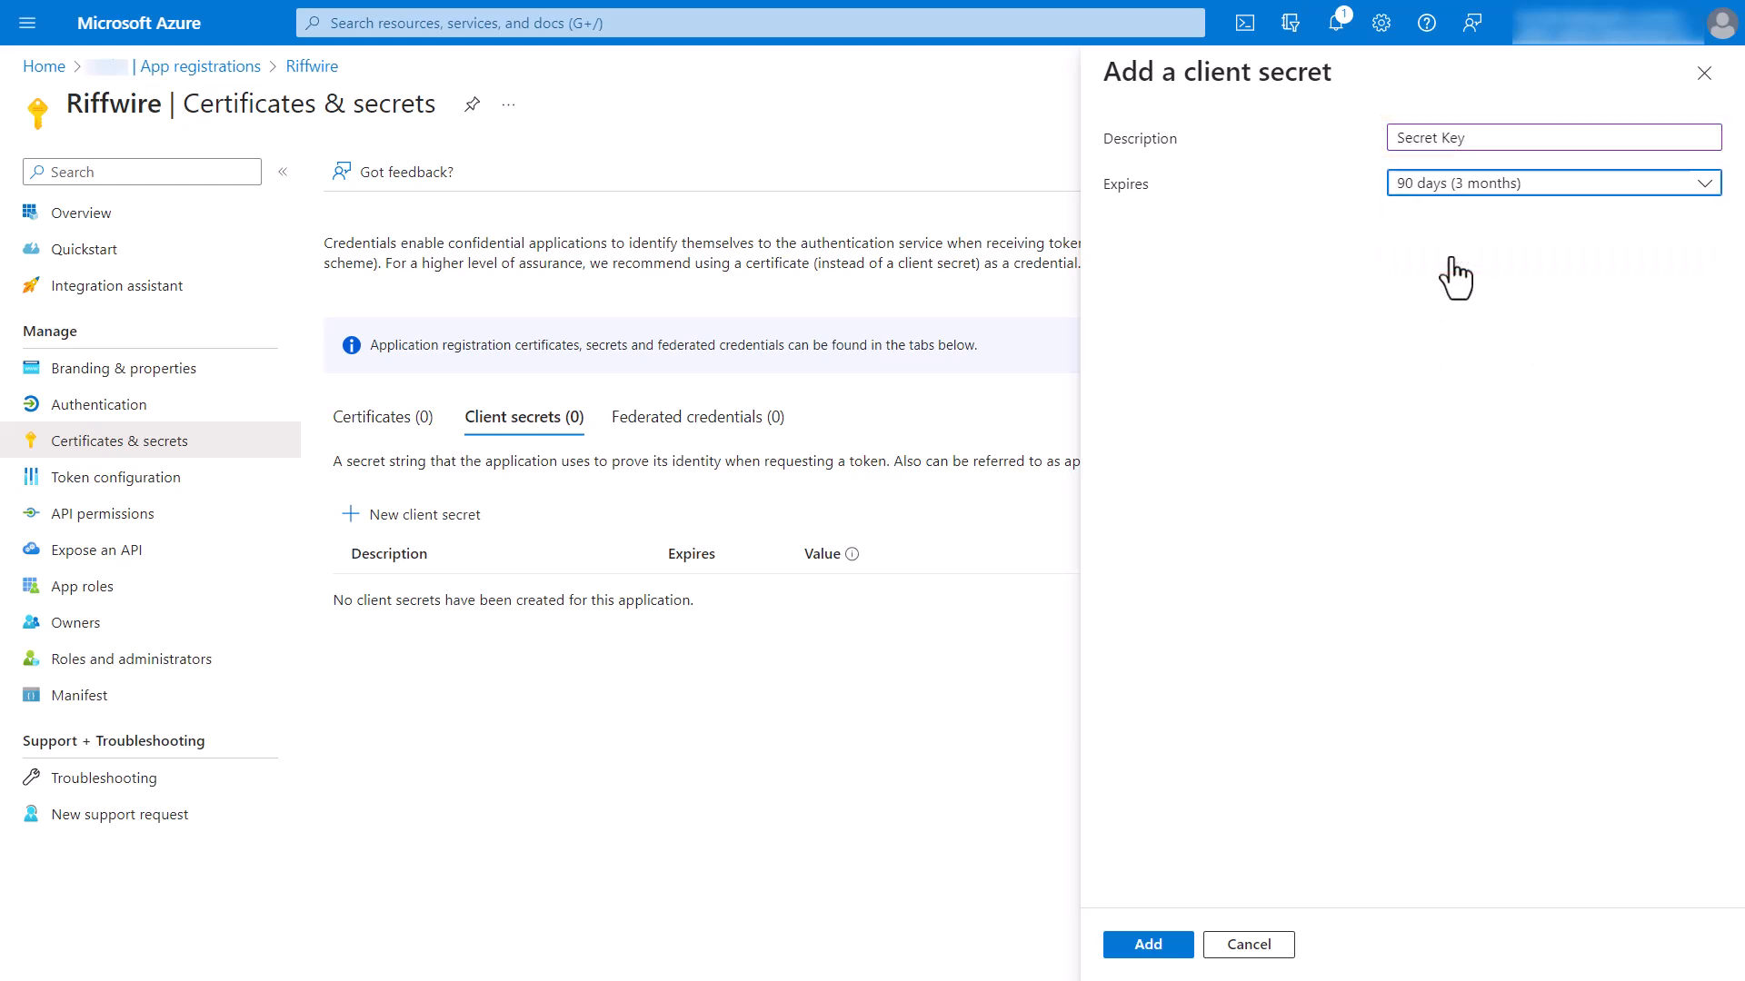
pyautogui.click(1151, 947)
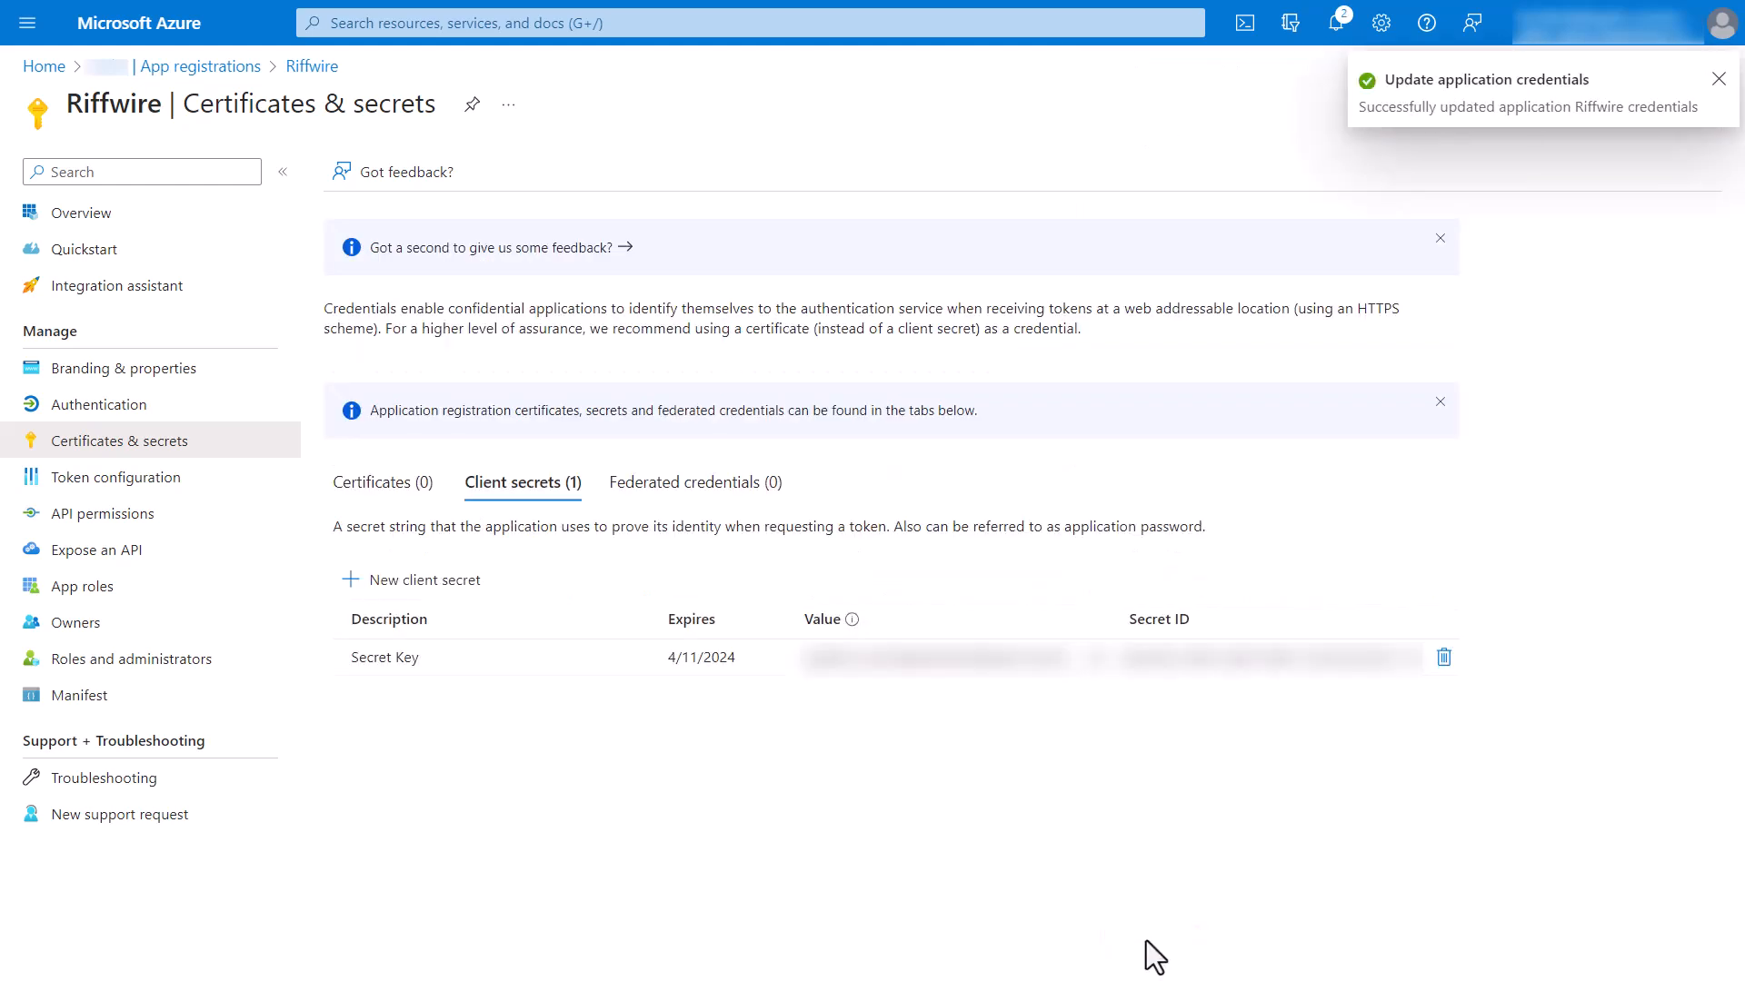
# Add a Web platform to Riffwire's authentication with the copied OIDC callback redirect URI, enabling access tokens and ID tokens.
pyautogui.click(94, 222)
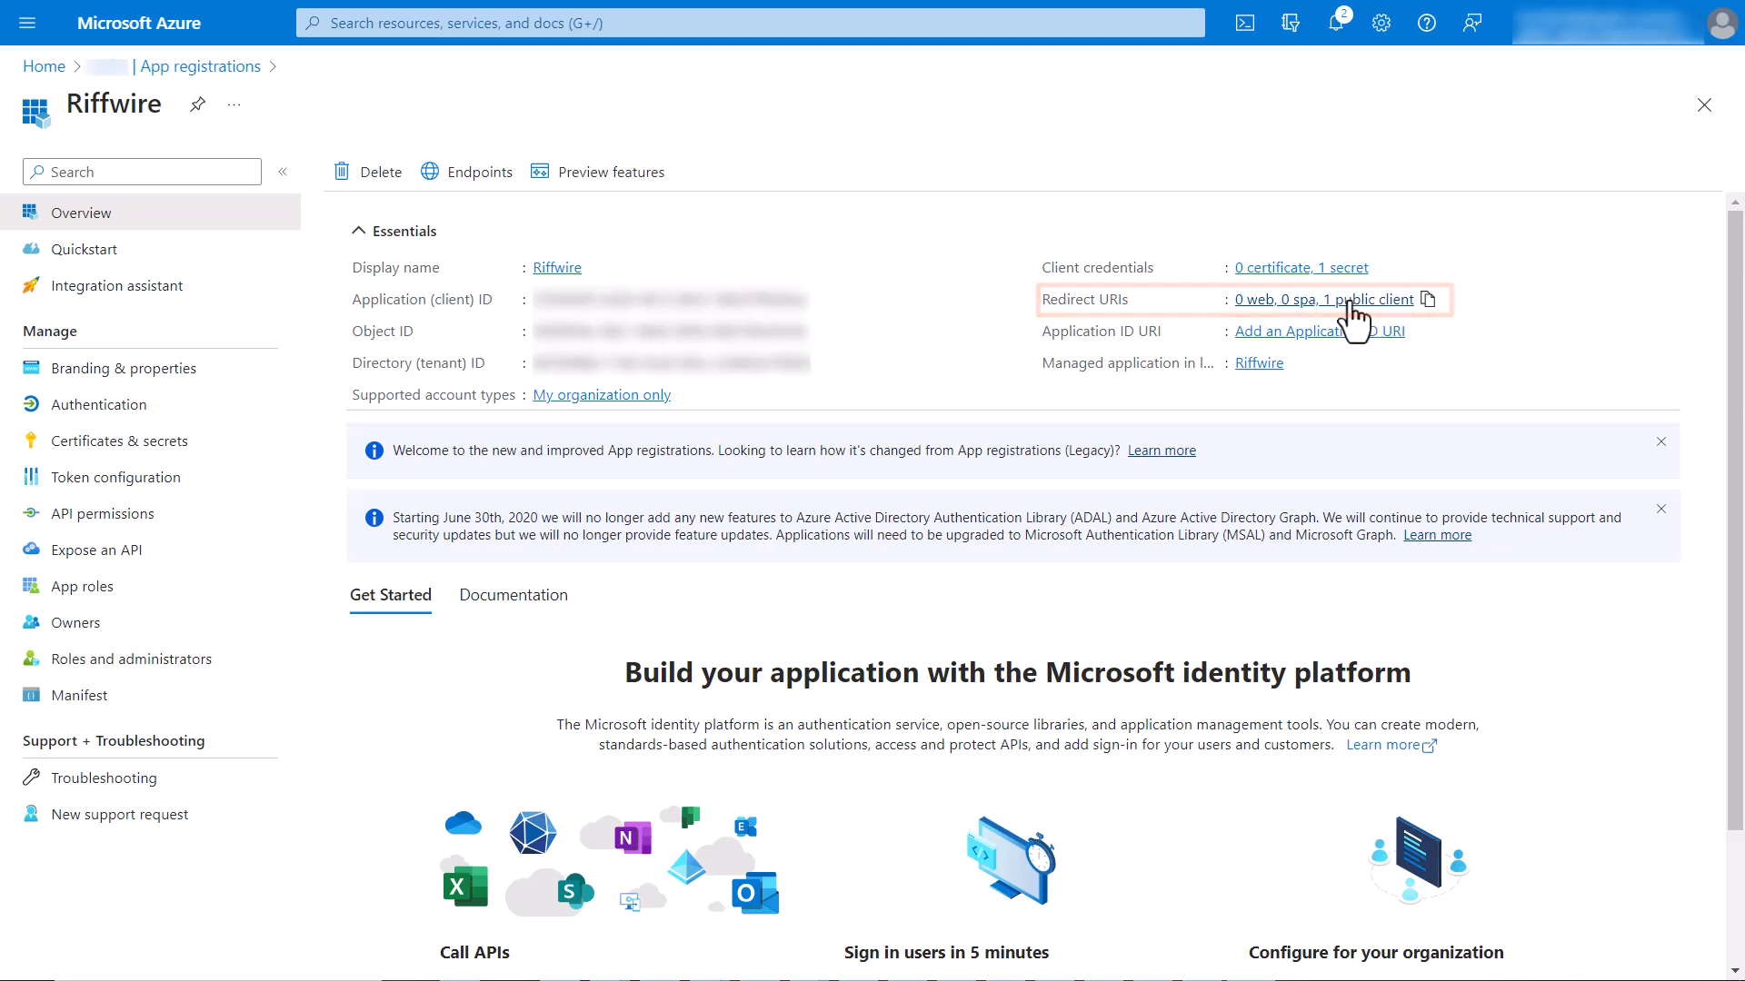
pyautogui.click(1354, 305)
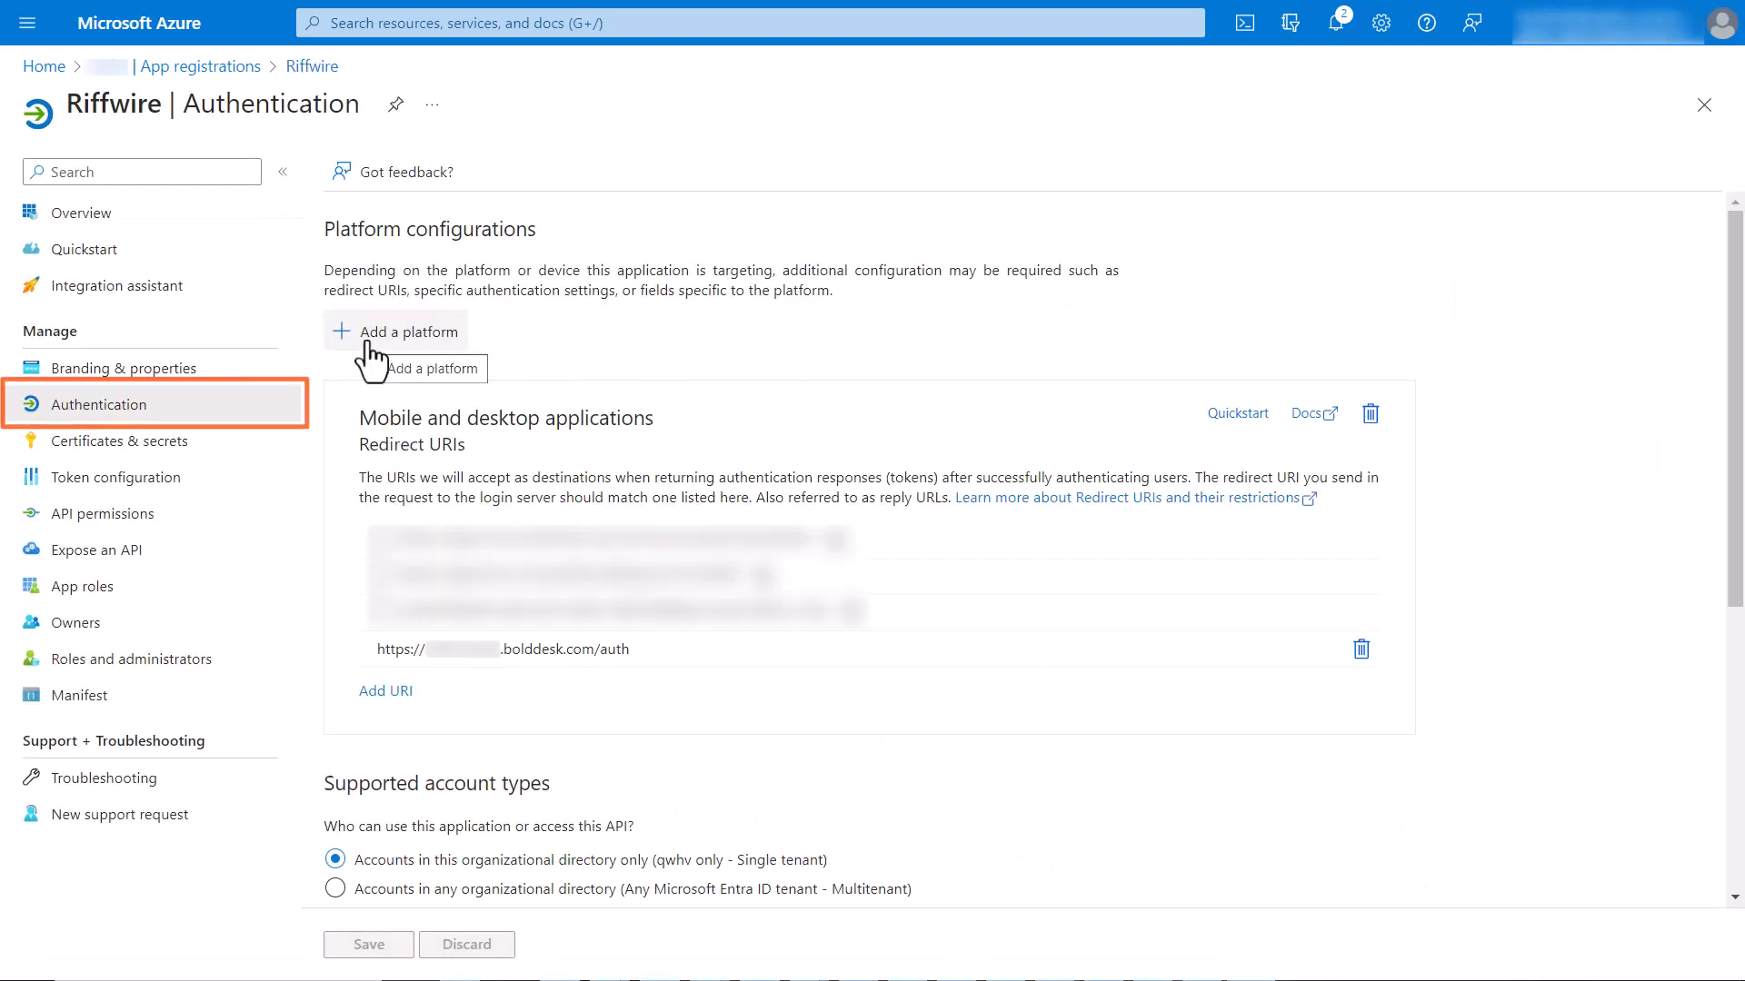
pyautogui.click(370, 347)
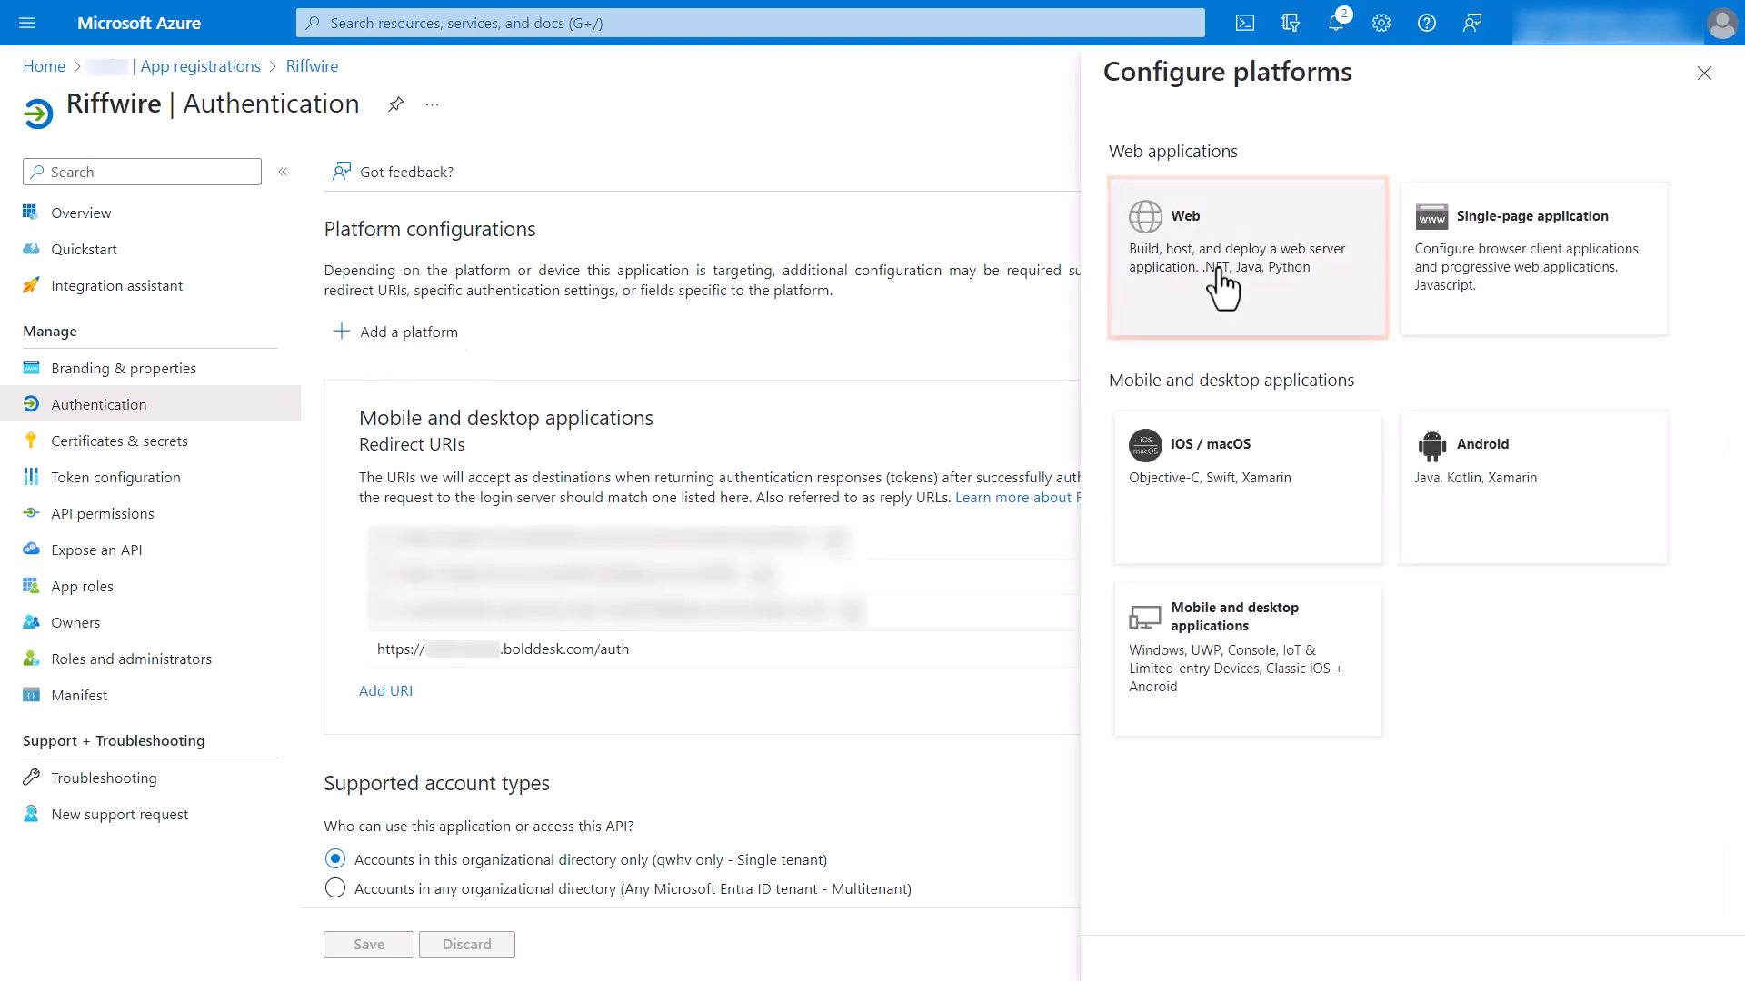
pyautogui.click(1220, 272)
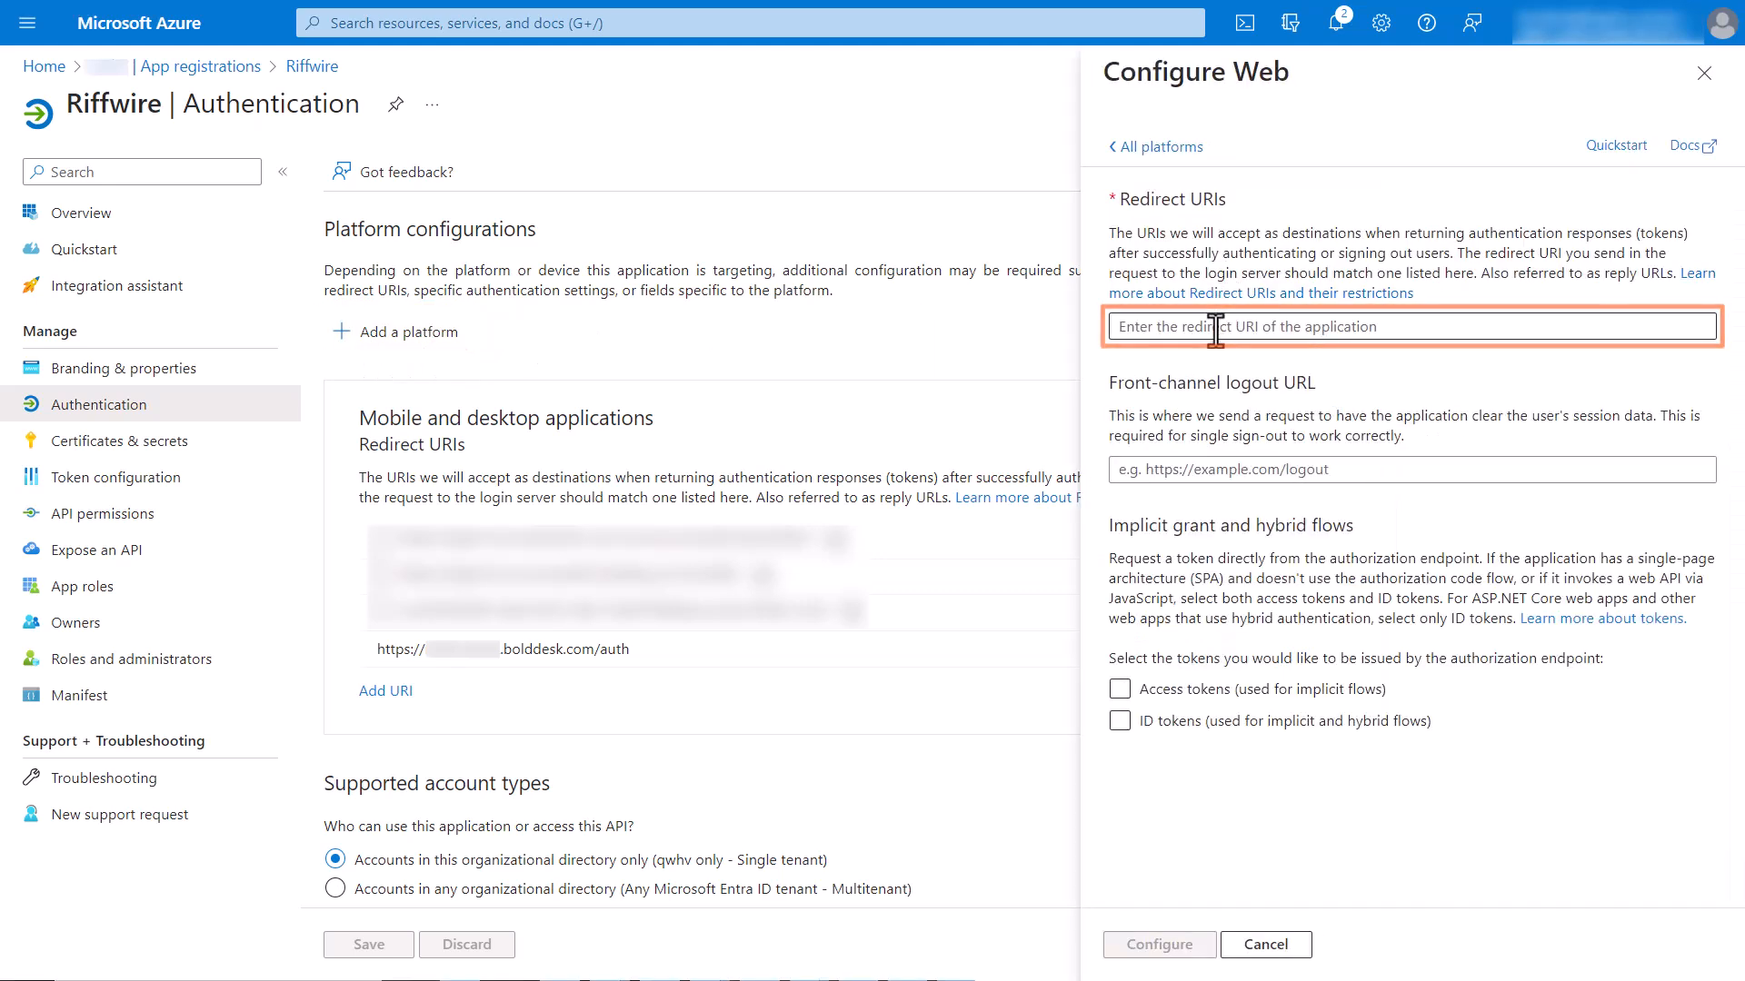
pyautogui.click(1248, 326)
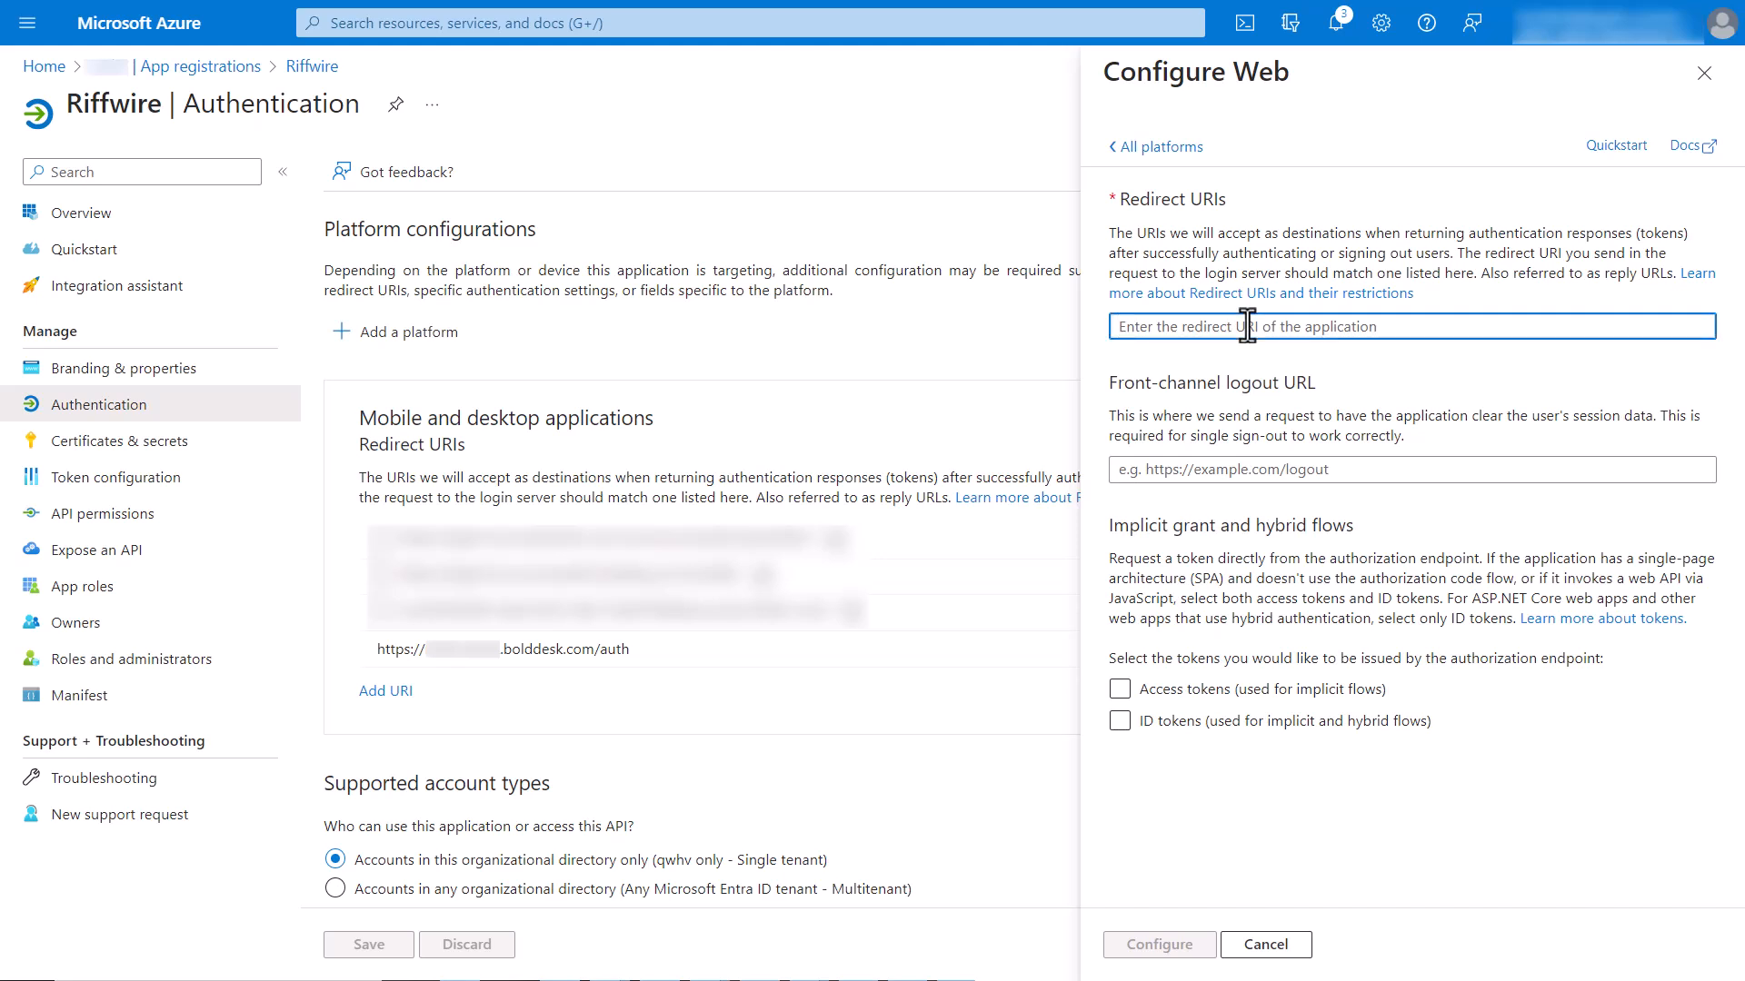
pyautogui.hotkey('ctrl', 'v')
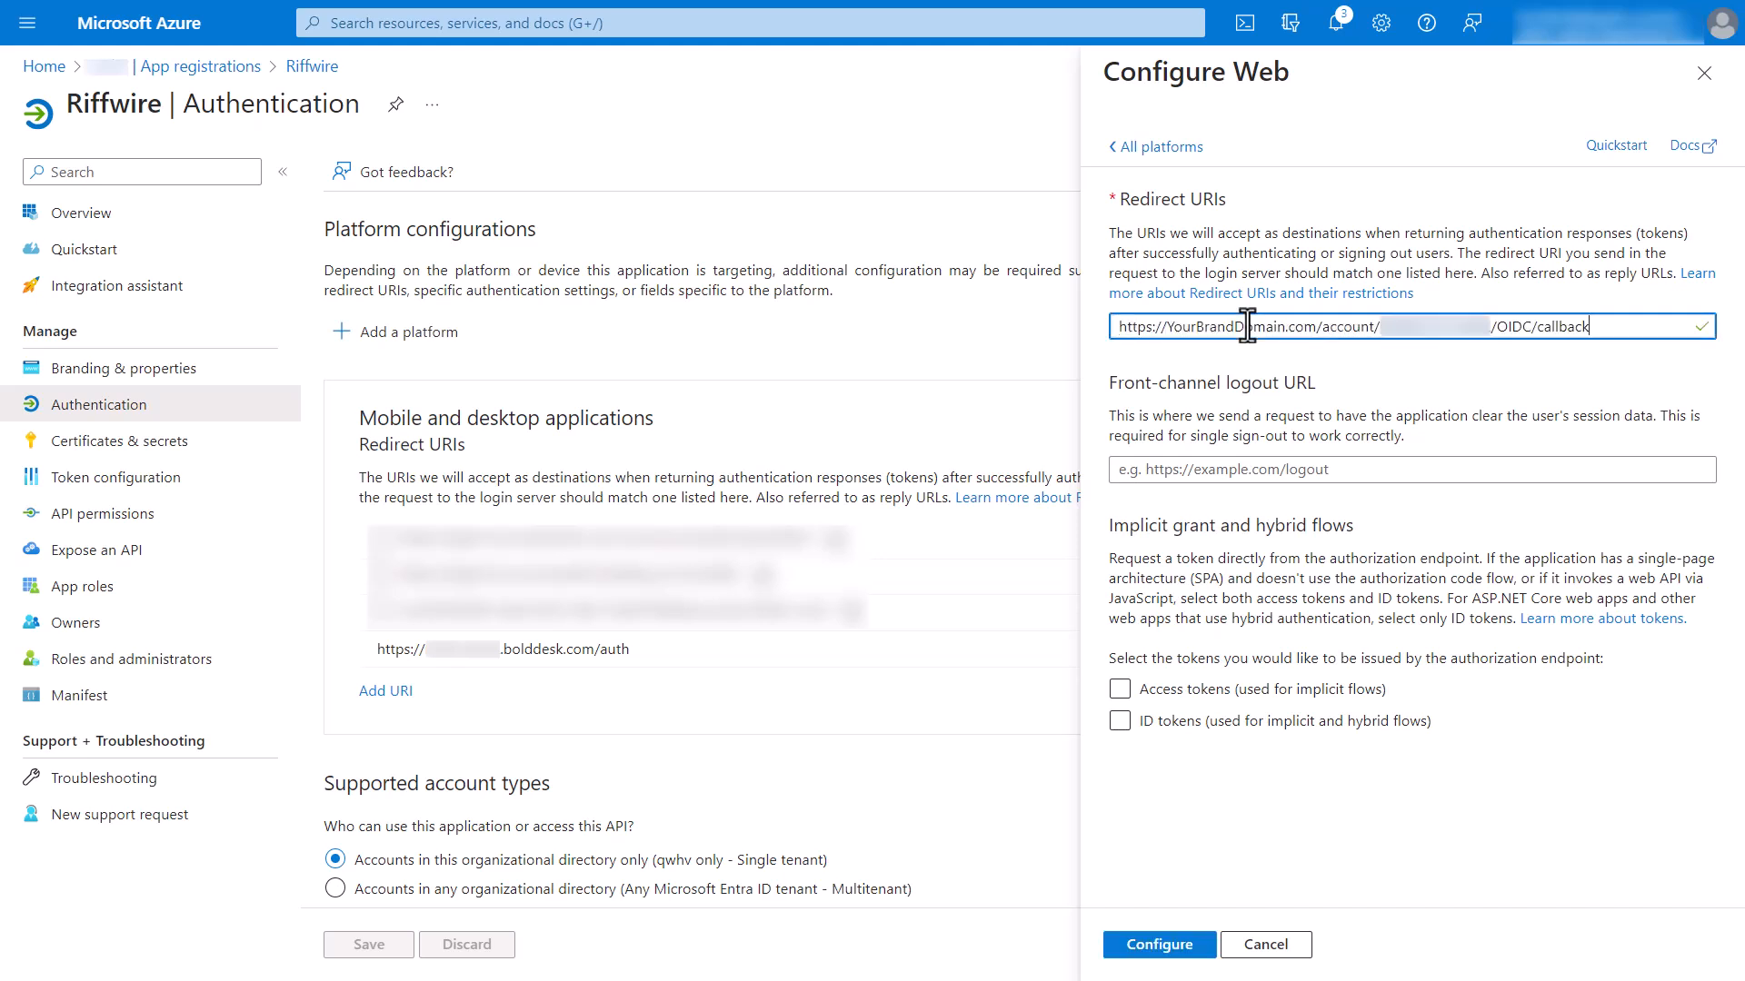
pyautogui.click(1119, 689)
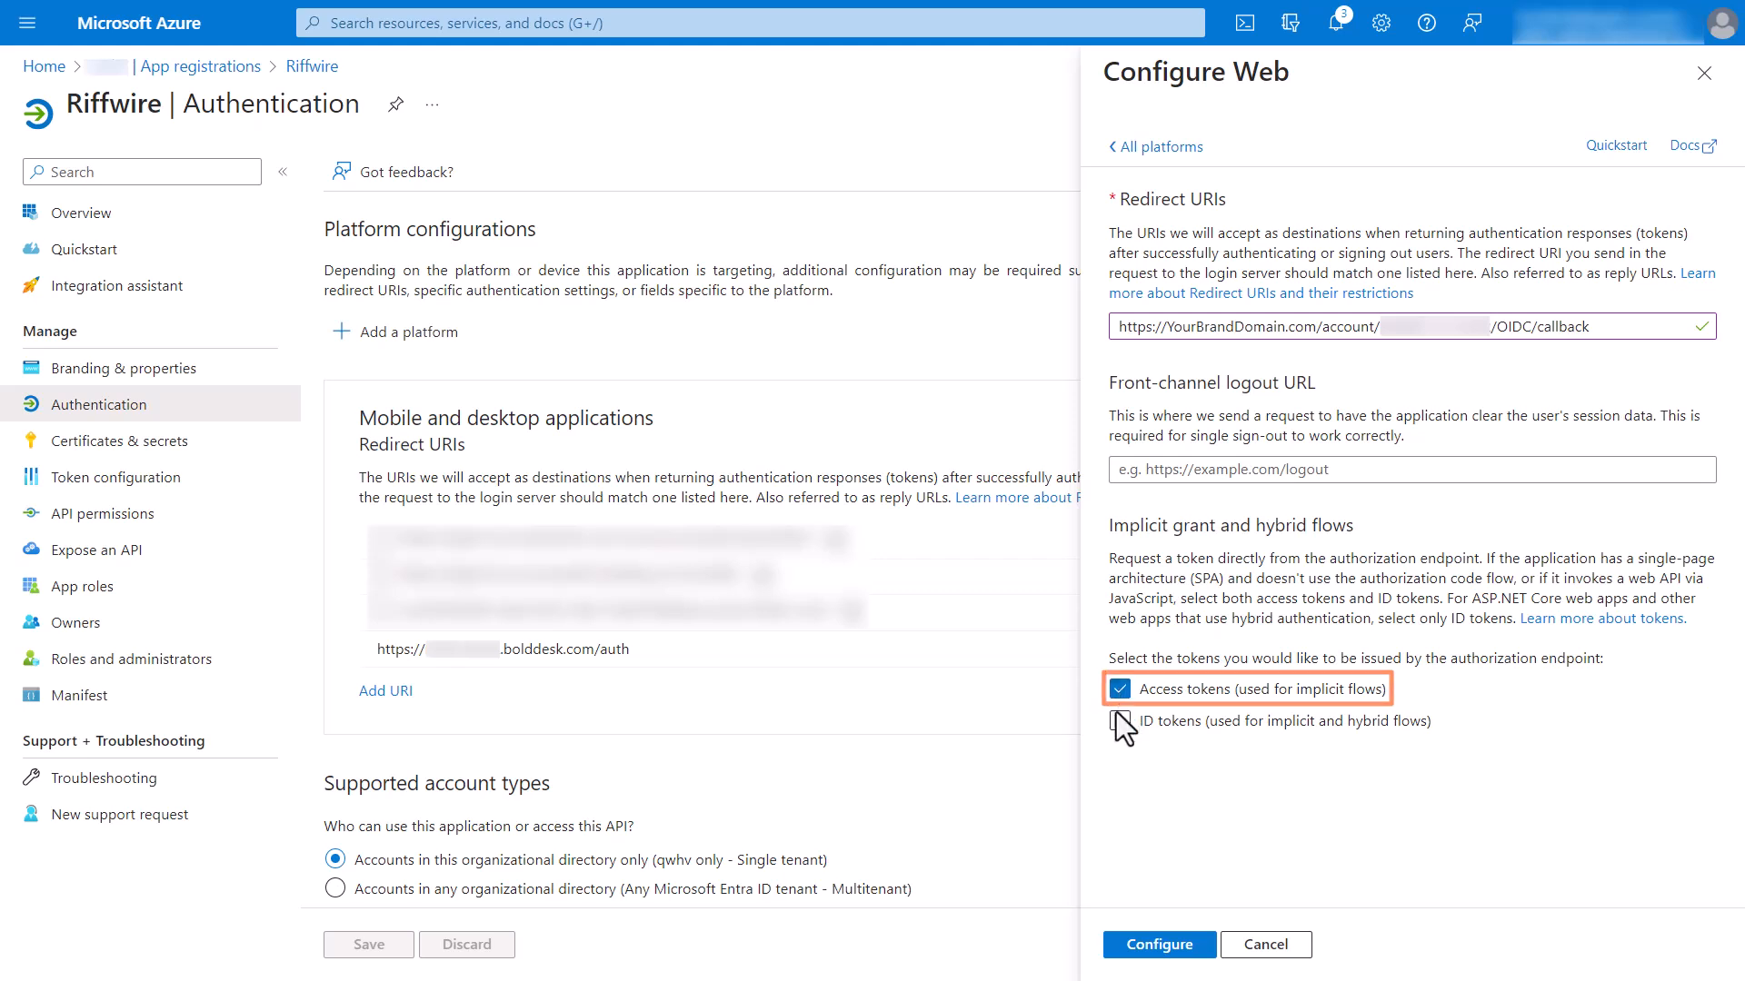
pyautogui.click(1120, 721)
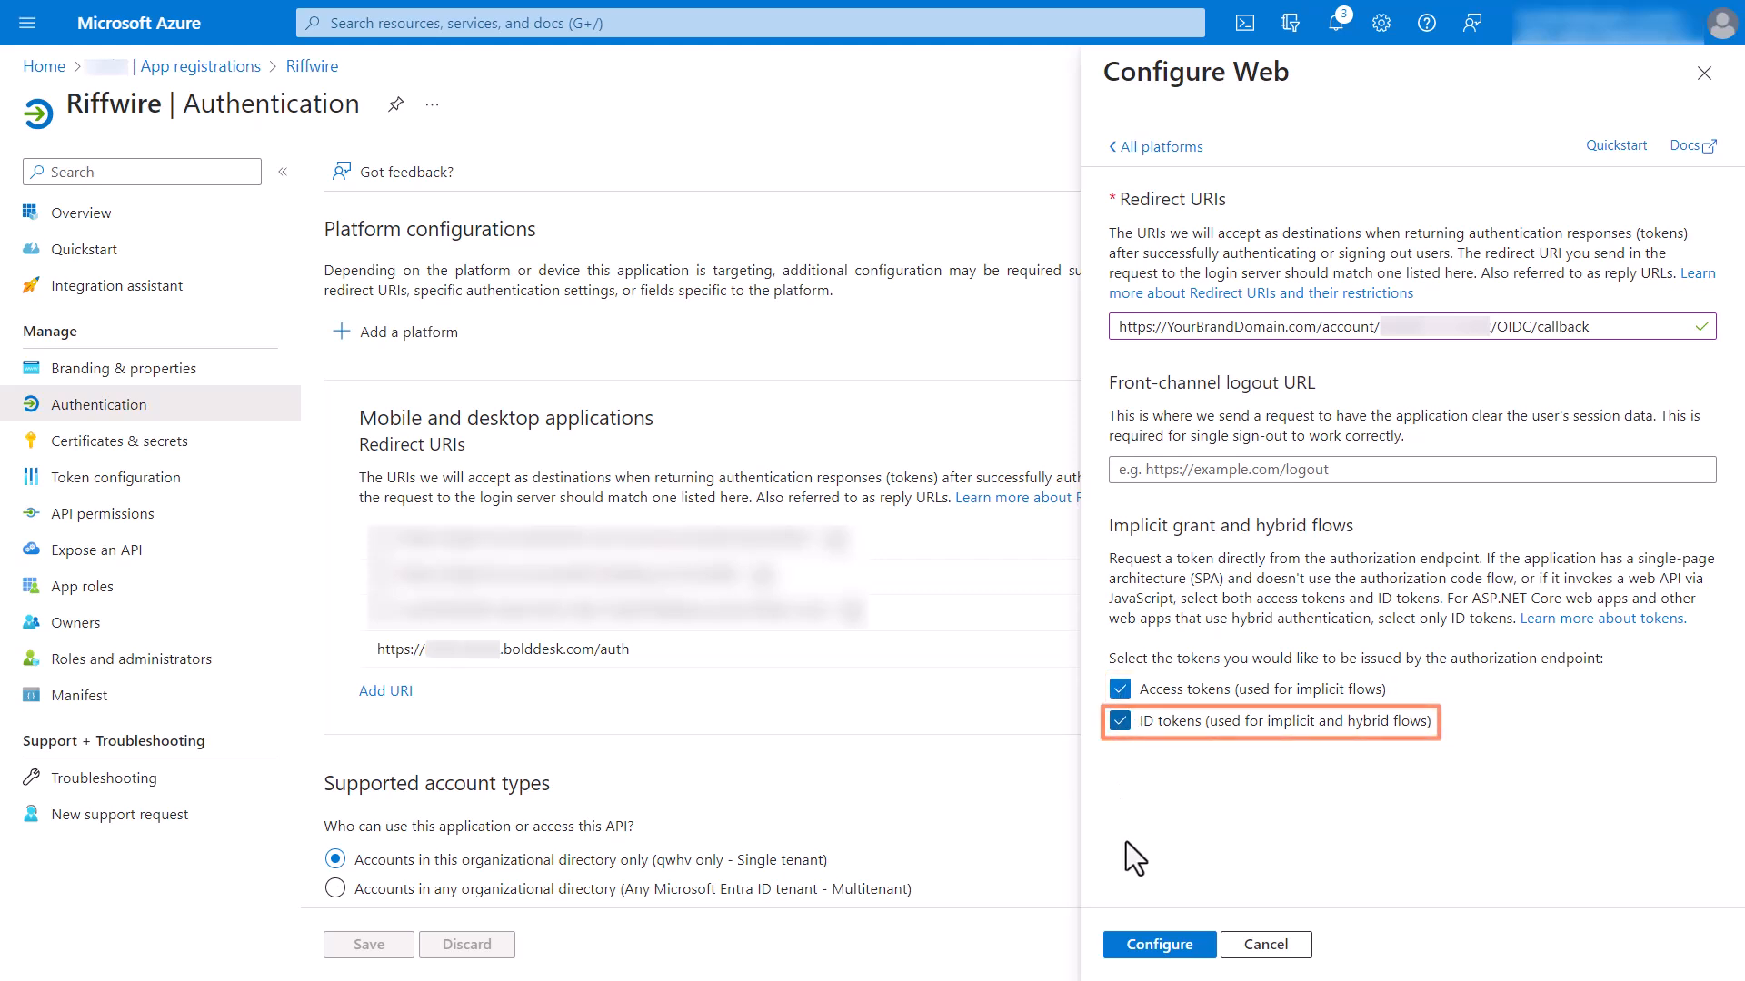
pyautogui.click(1147, 948)
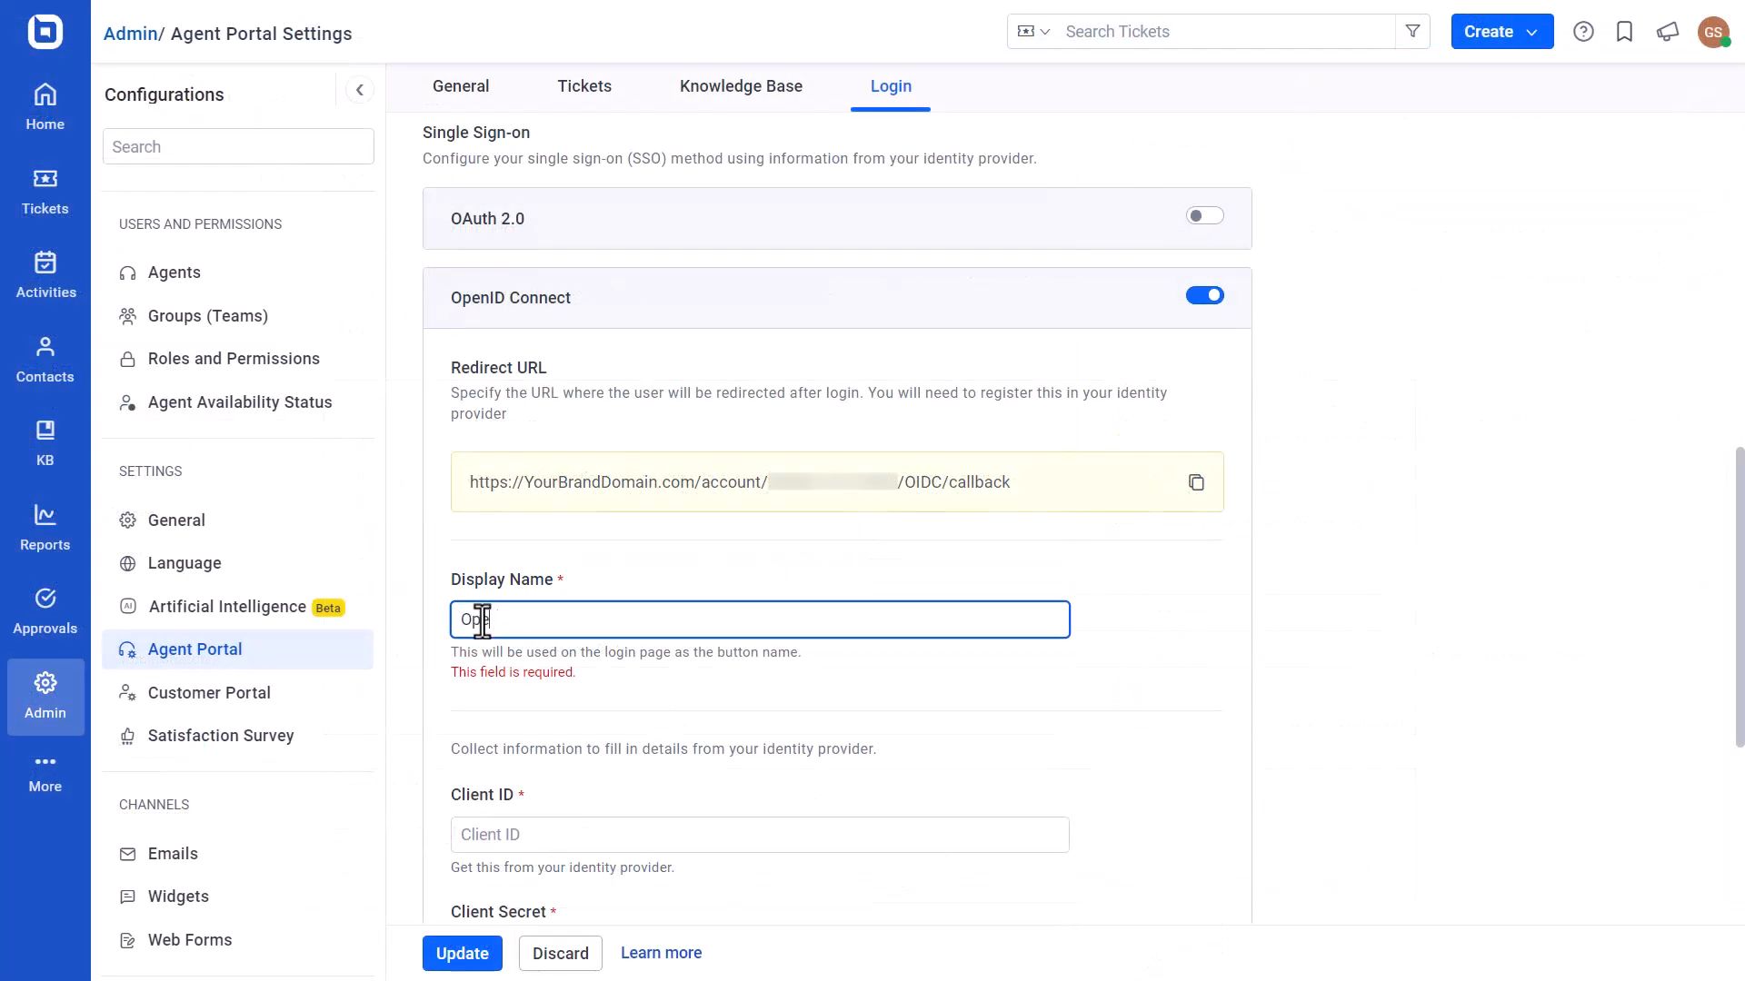
# Back in BoldDesk, set the OpenID Connect display name to OpenID Connect and fill in the client ID copied from Riffwire's Azure overview.
pyautogui.write('ID C')
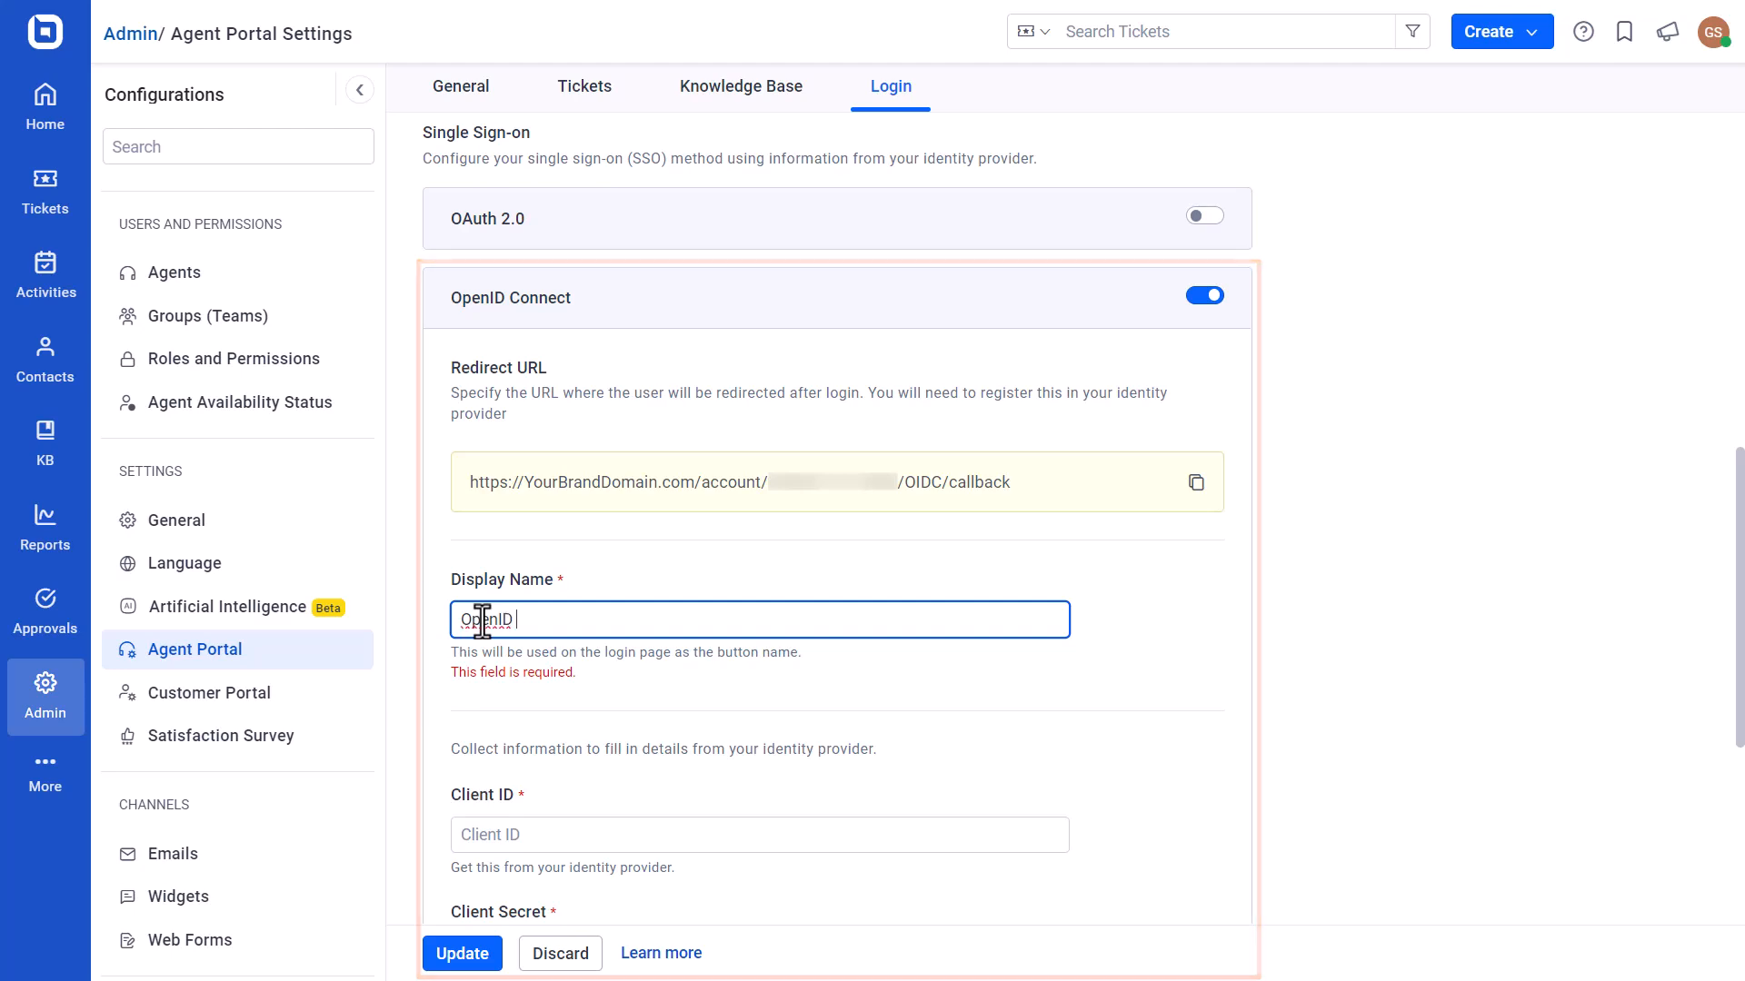
pyautogui.write('onnect')
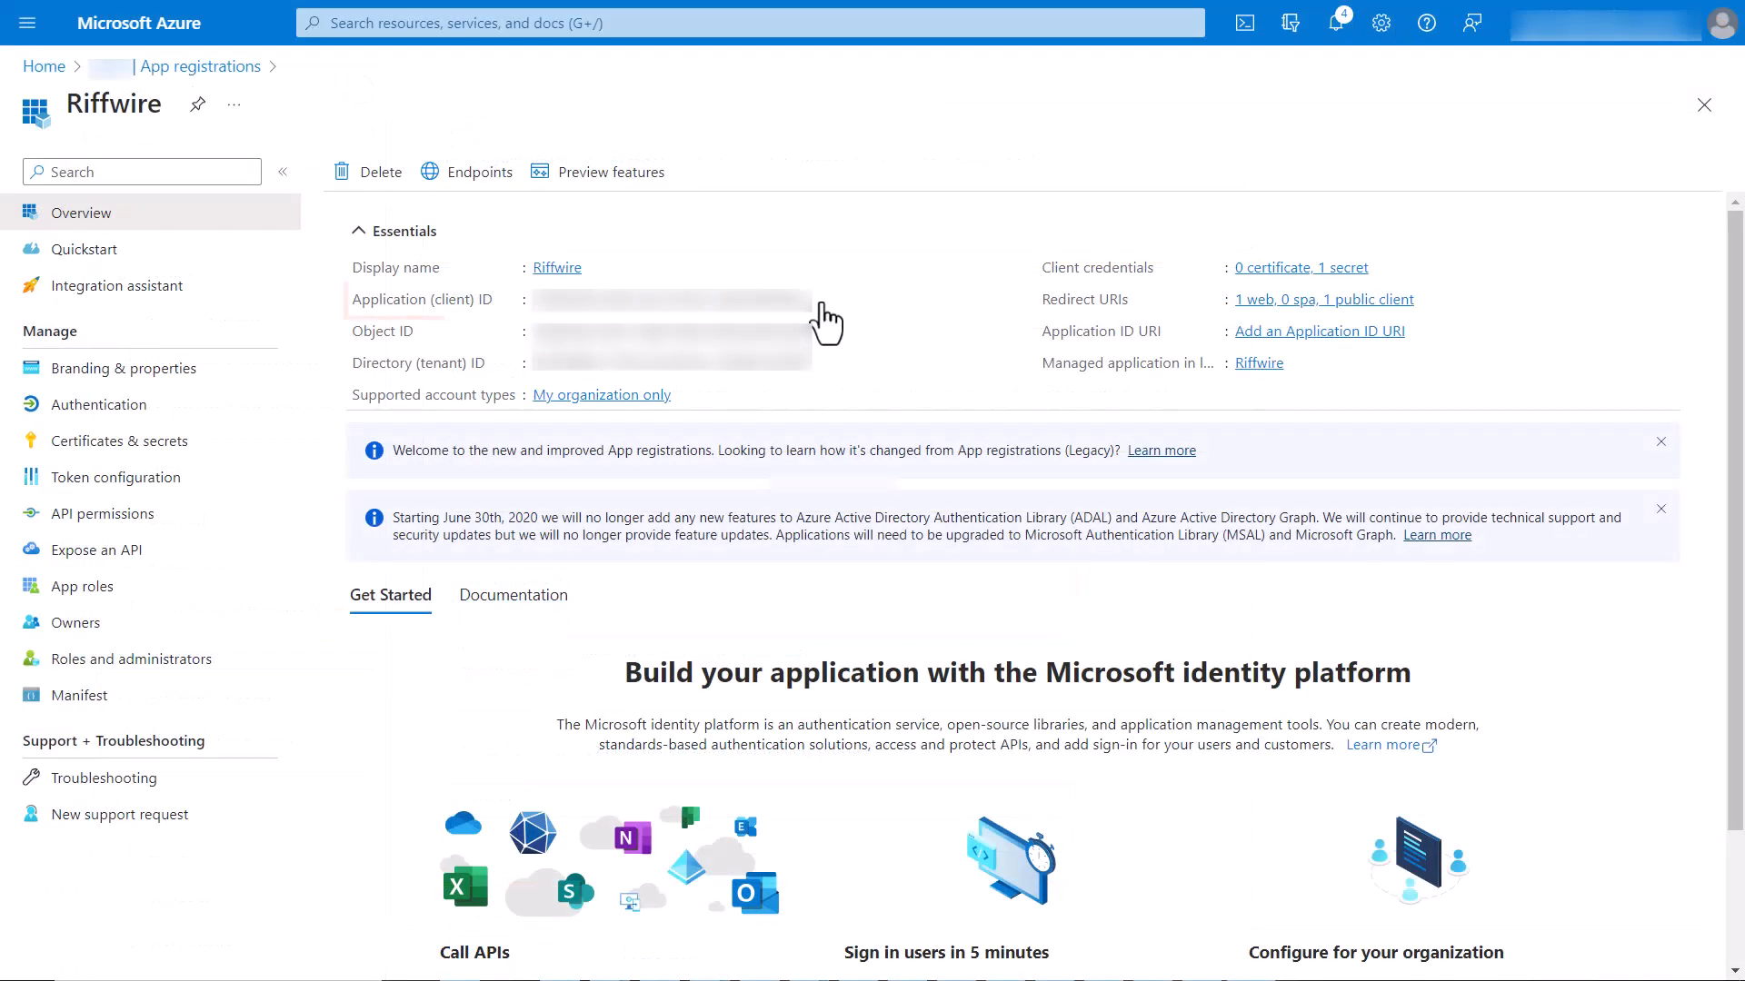
pyautogui.click(820, 300)
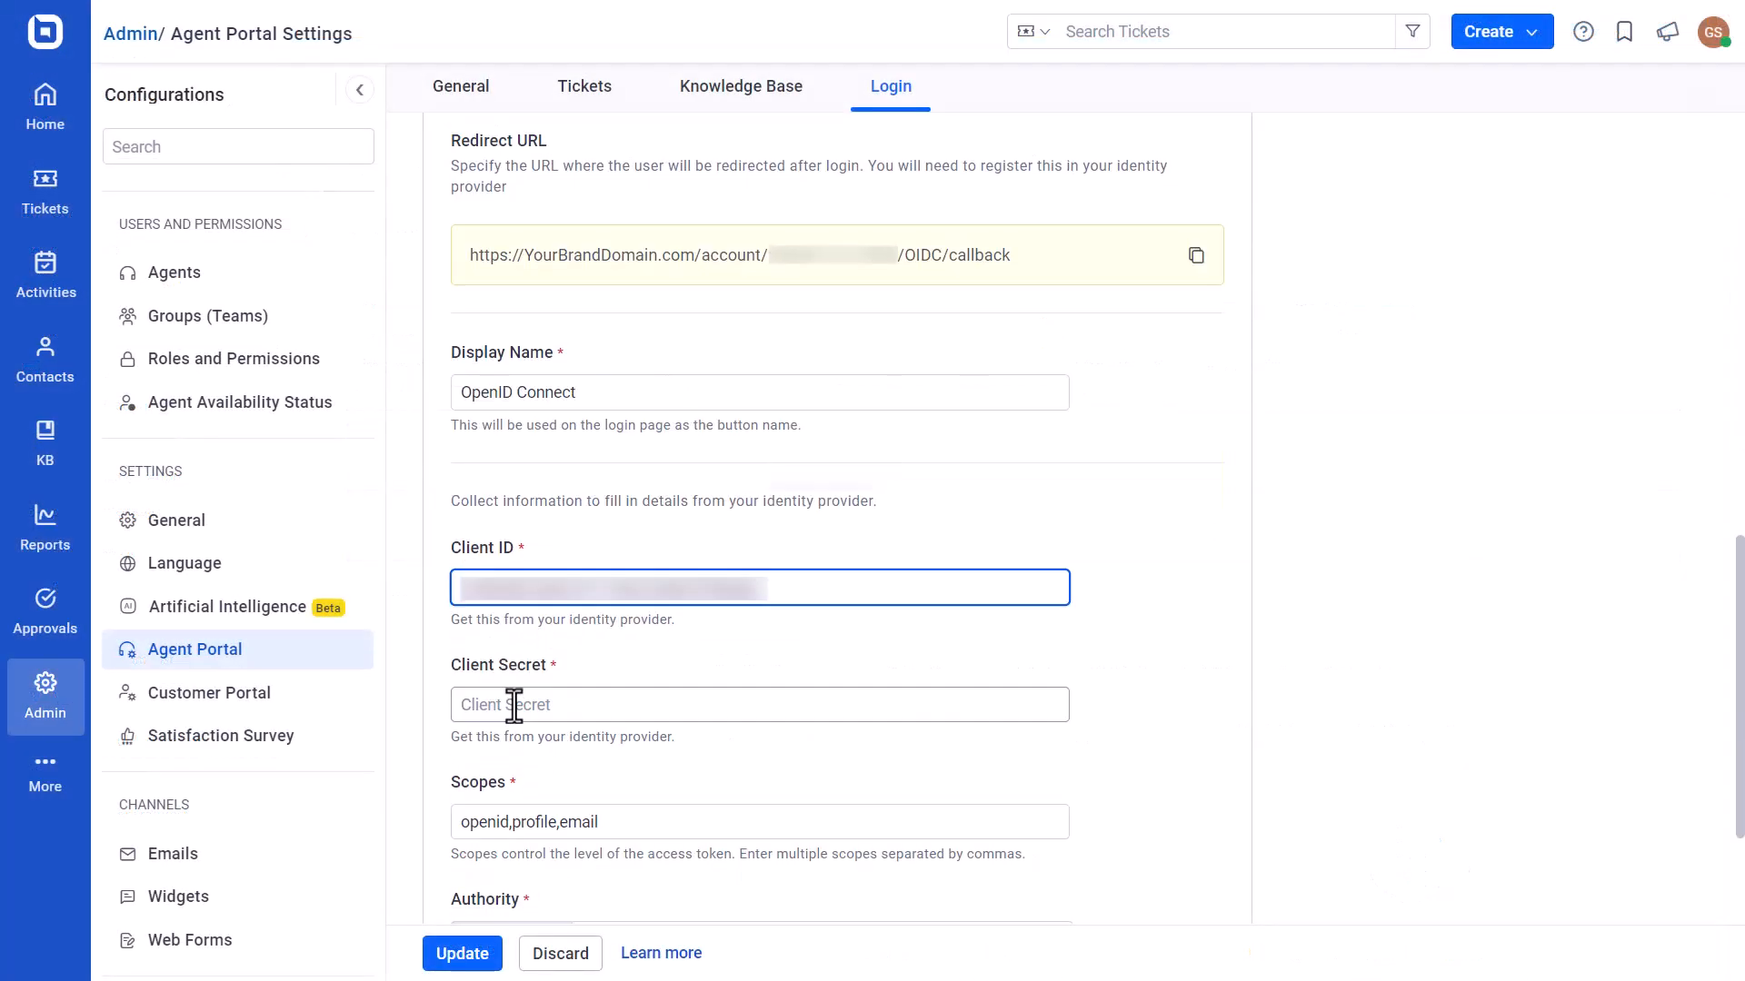
# Copy the Secret ID from Riffwire's client secrets in Azure and paste it into BoldDesk's Client Secret field.
pyautogui.click(513, 706)
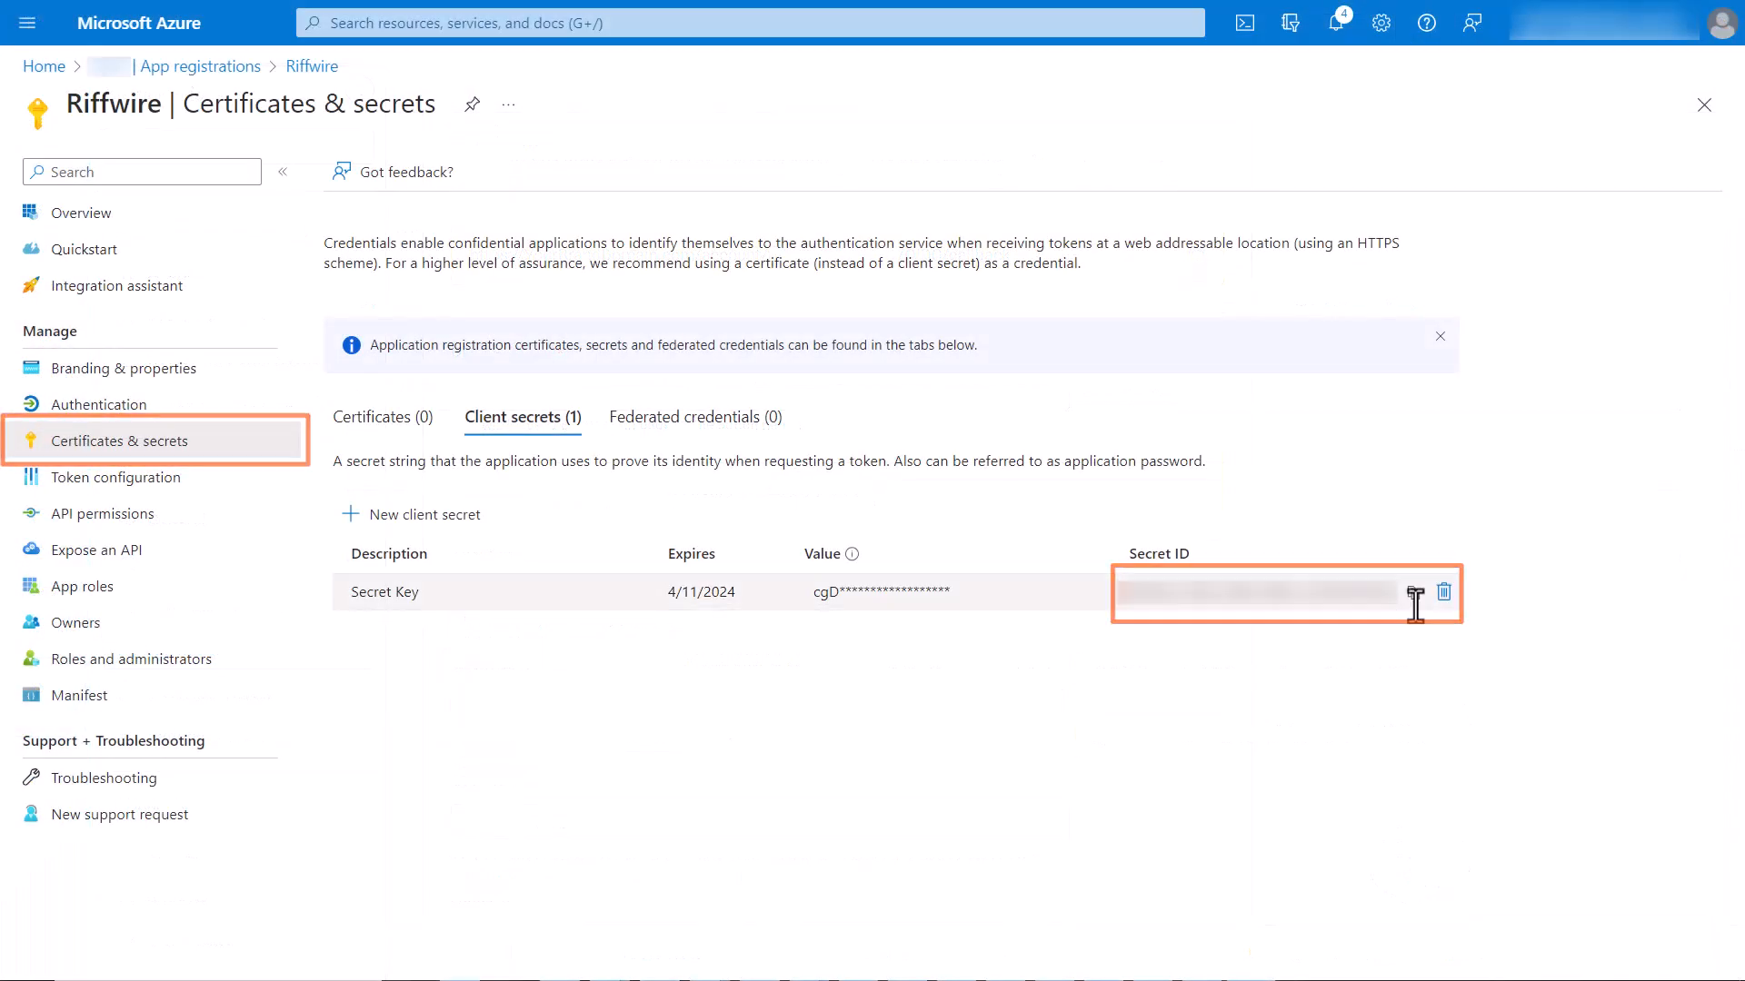
pyautogui.click(1413, 593)
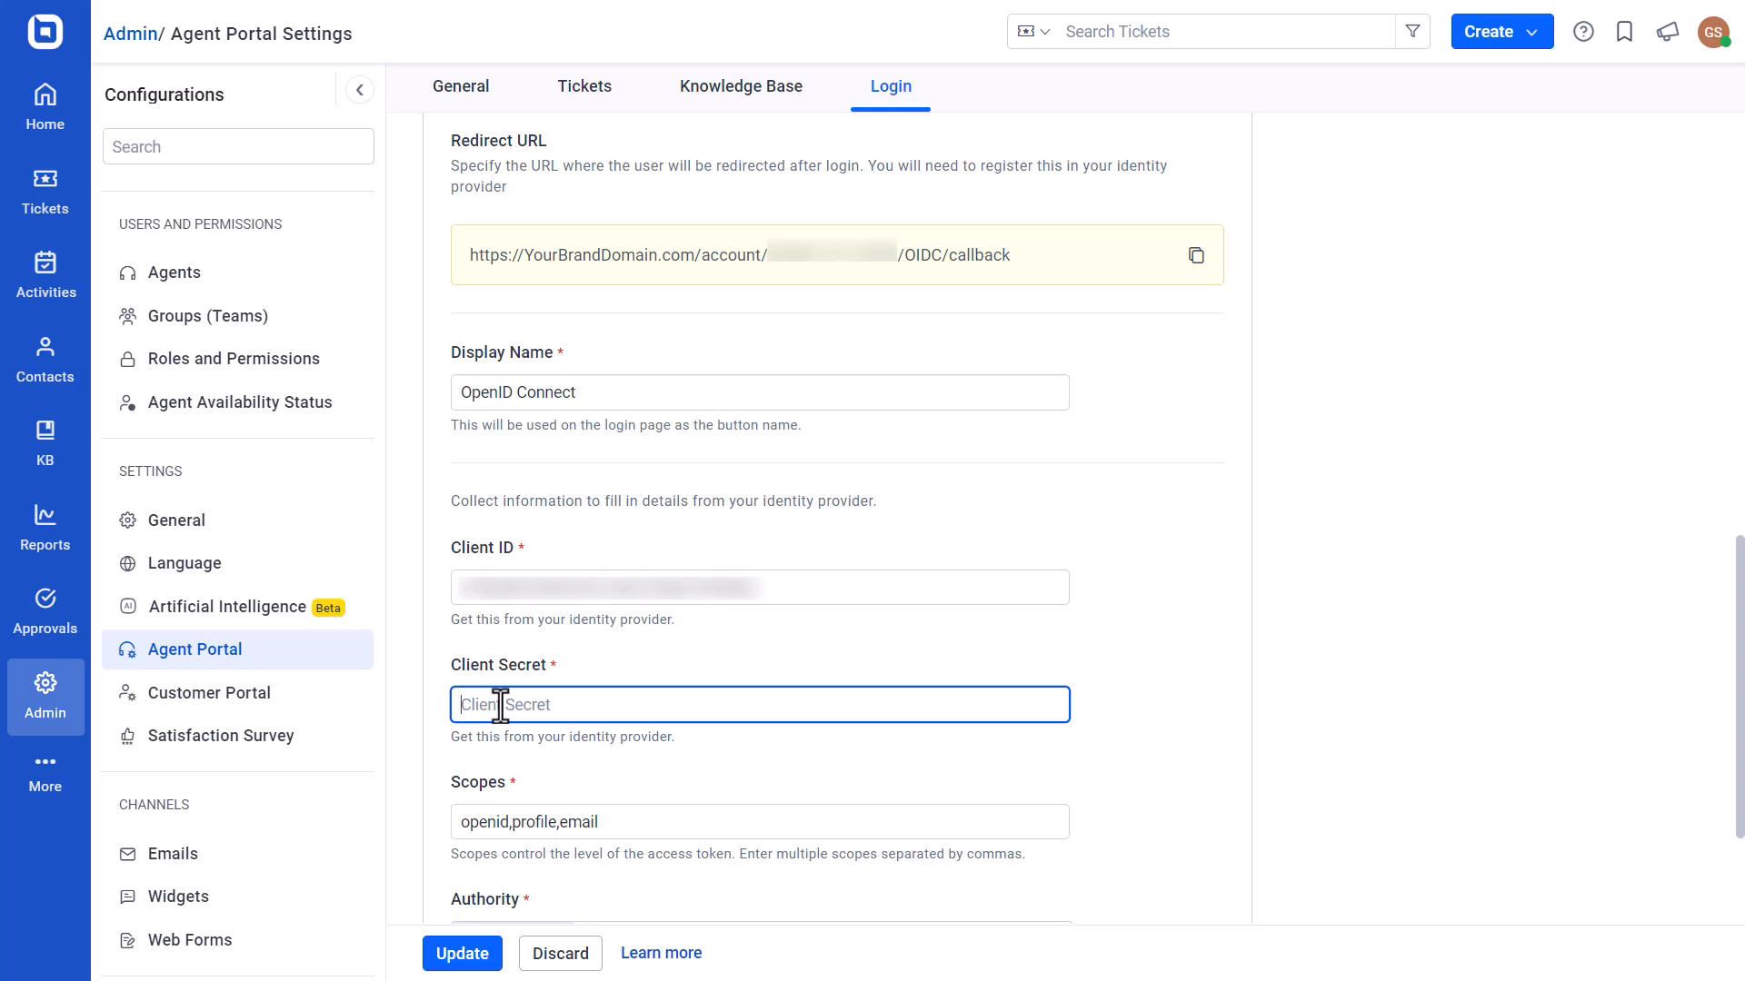
pyautogui.hotkey('ctrl', 'v')
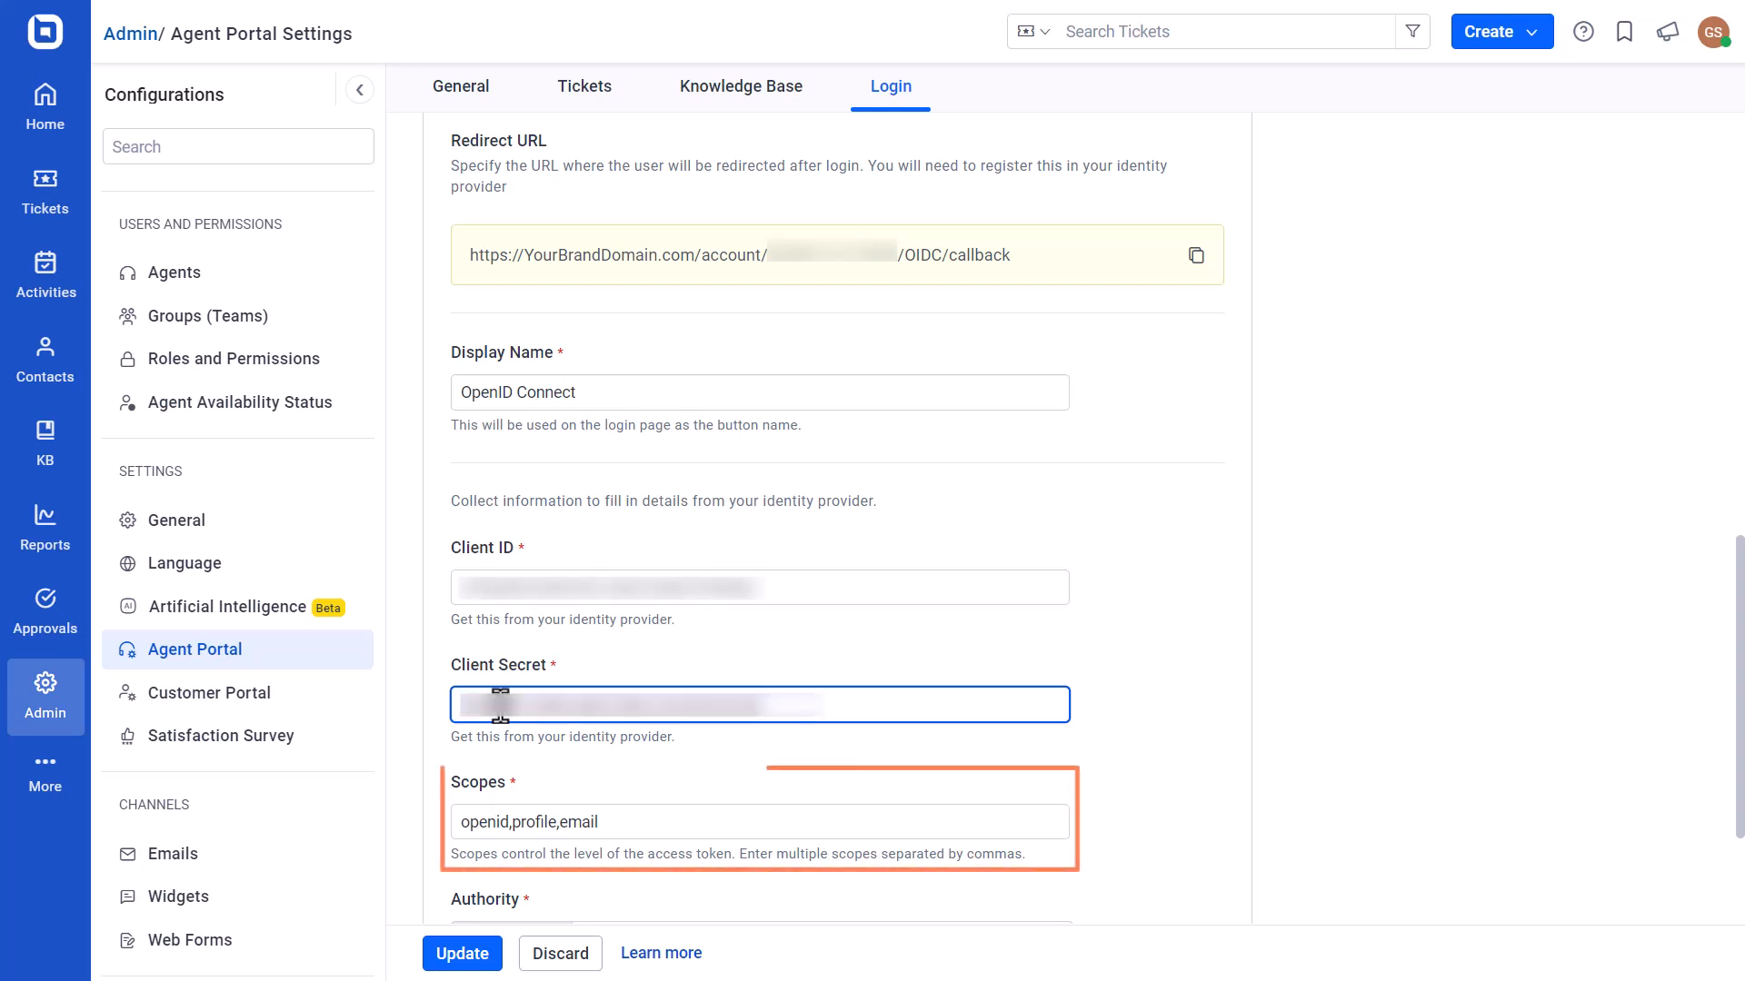
pyautogui.scroll(-3, 500, 705)
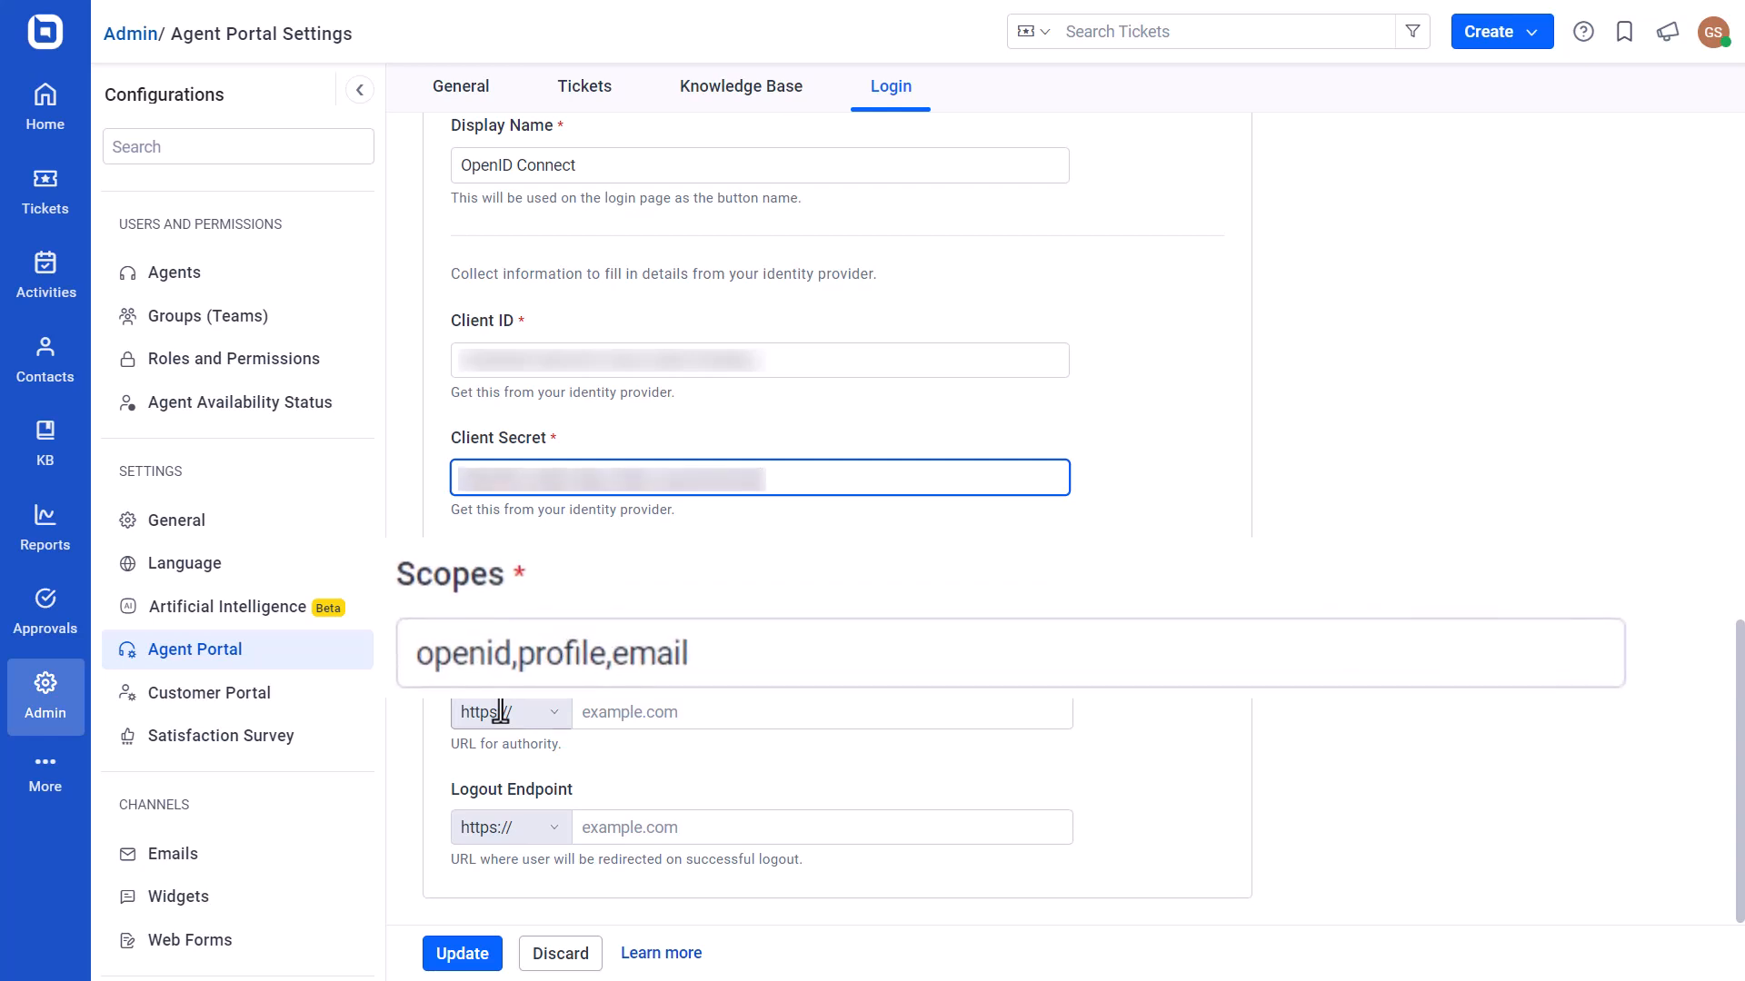
pyautogui.click(597, 712)
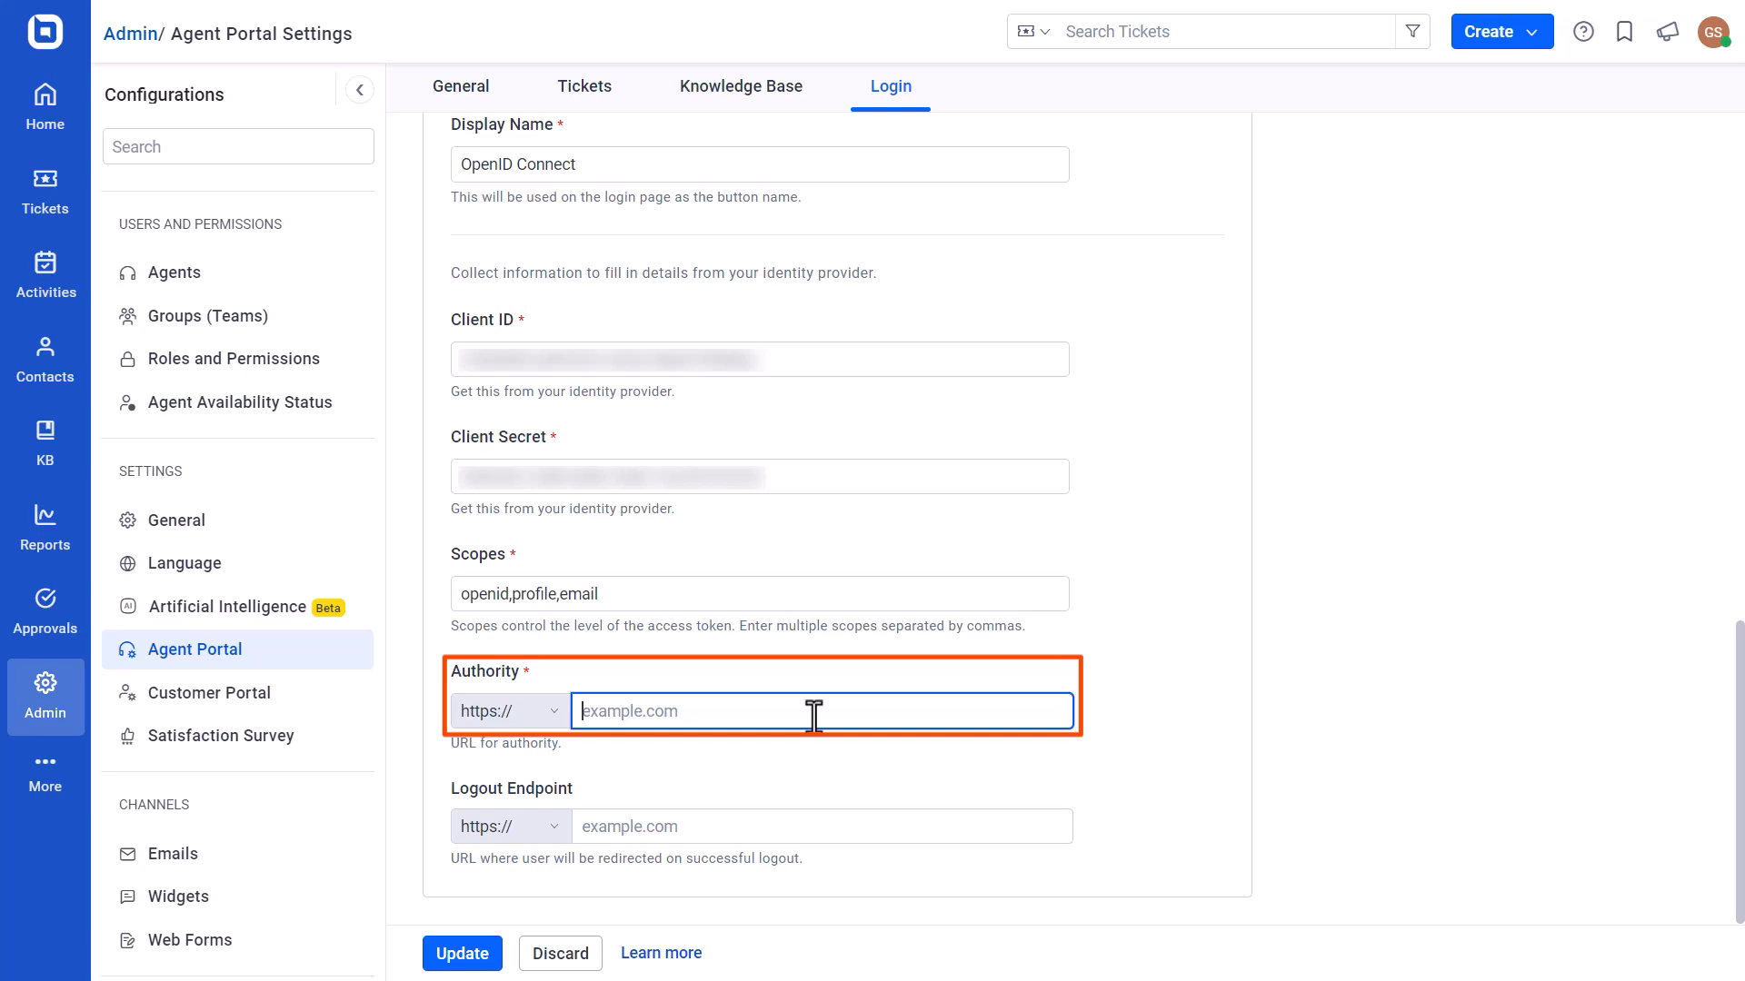
pyautogui.hotkey('ctrl', 'v')
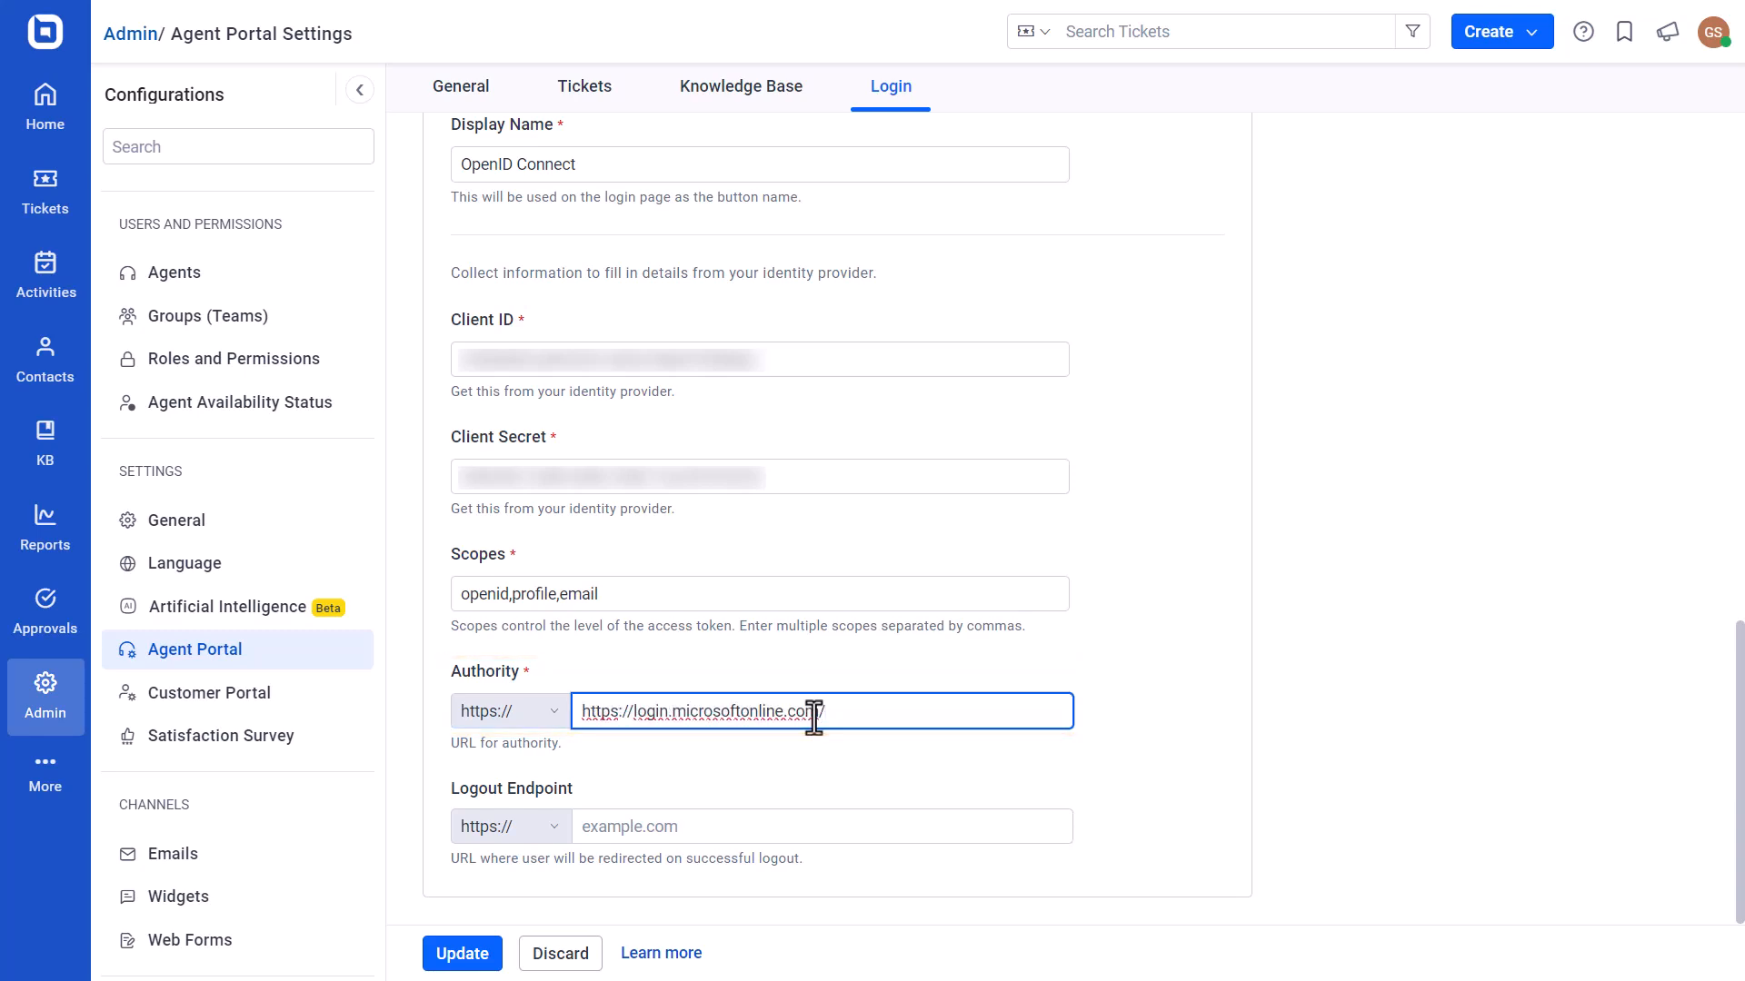
pyautogui.hotkey('ctrl', 'v')
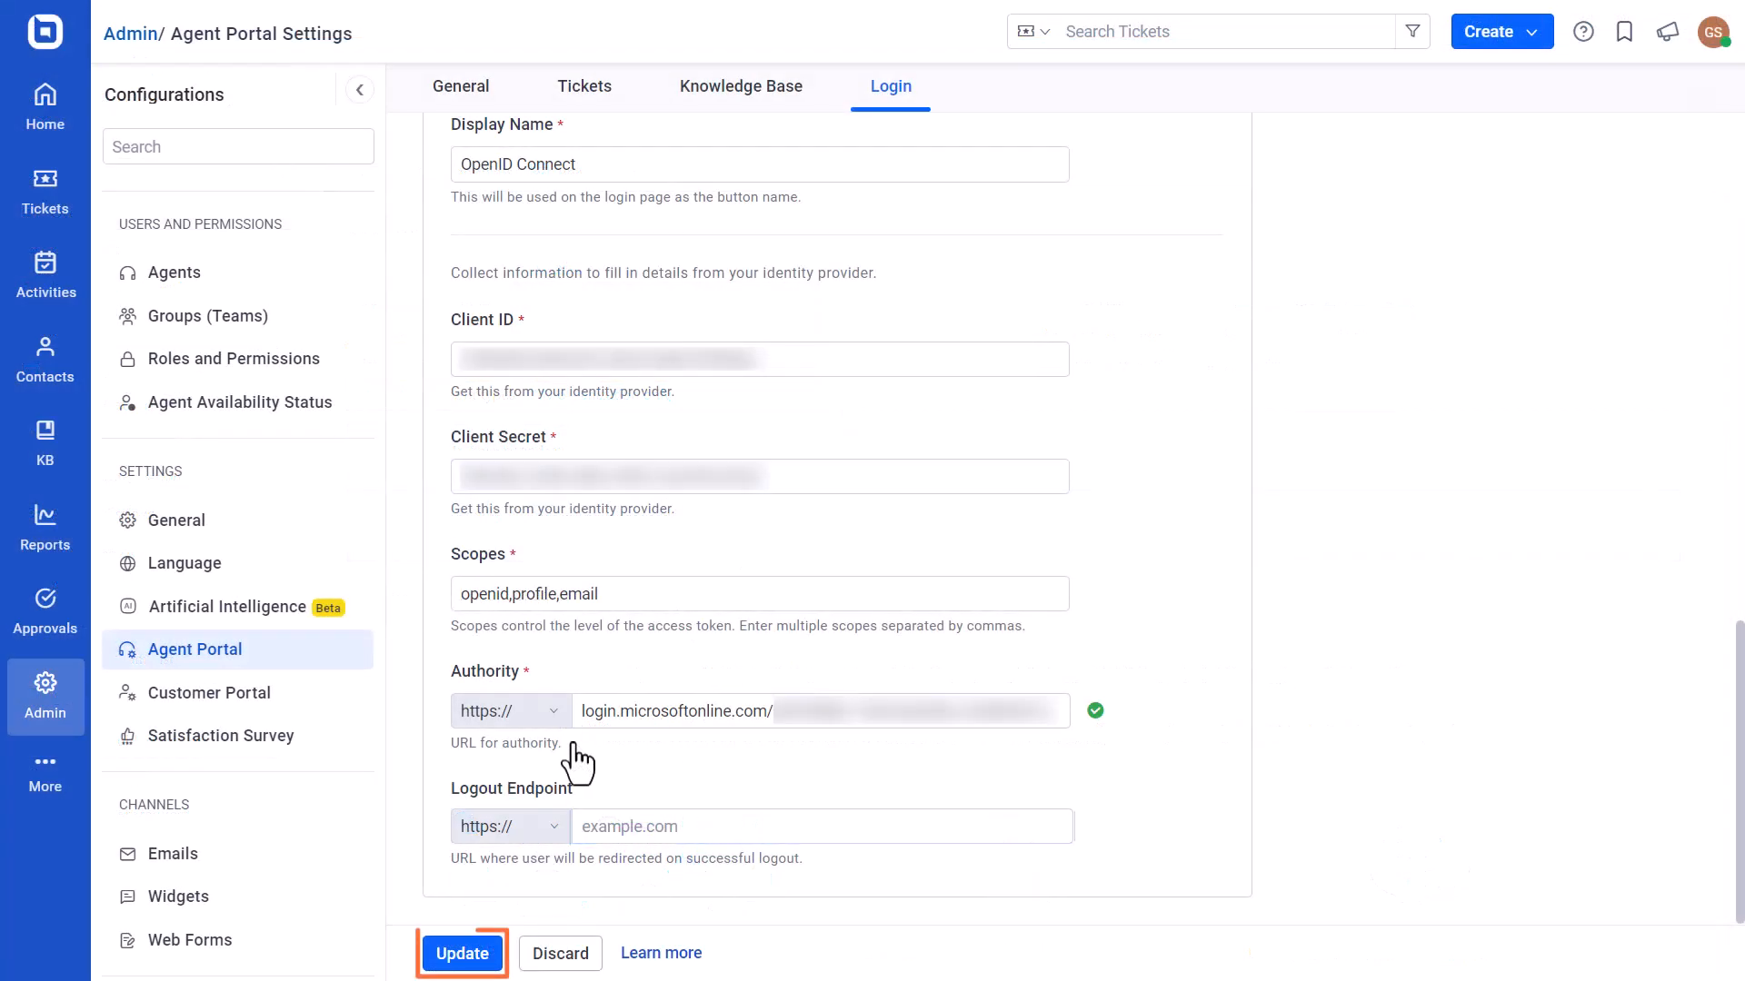
pyautogui.click(461, 954)
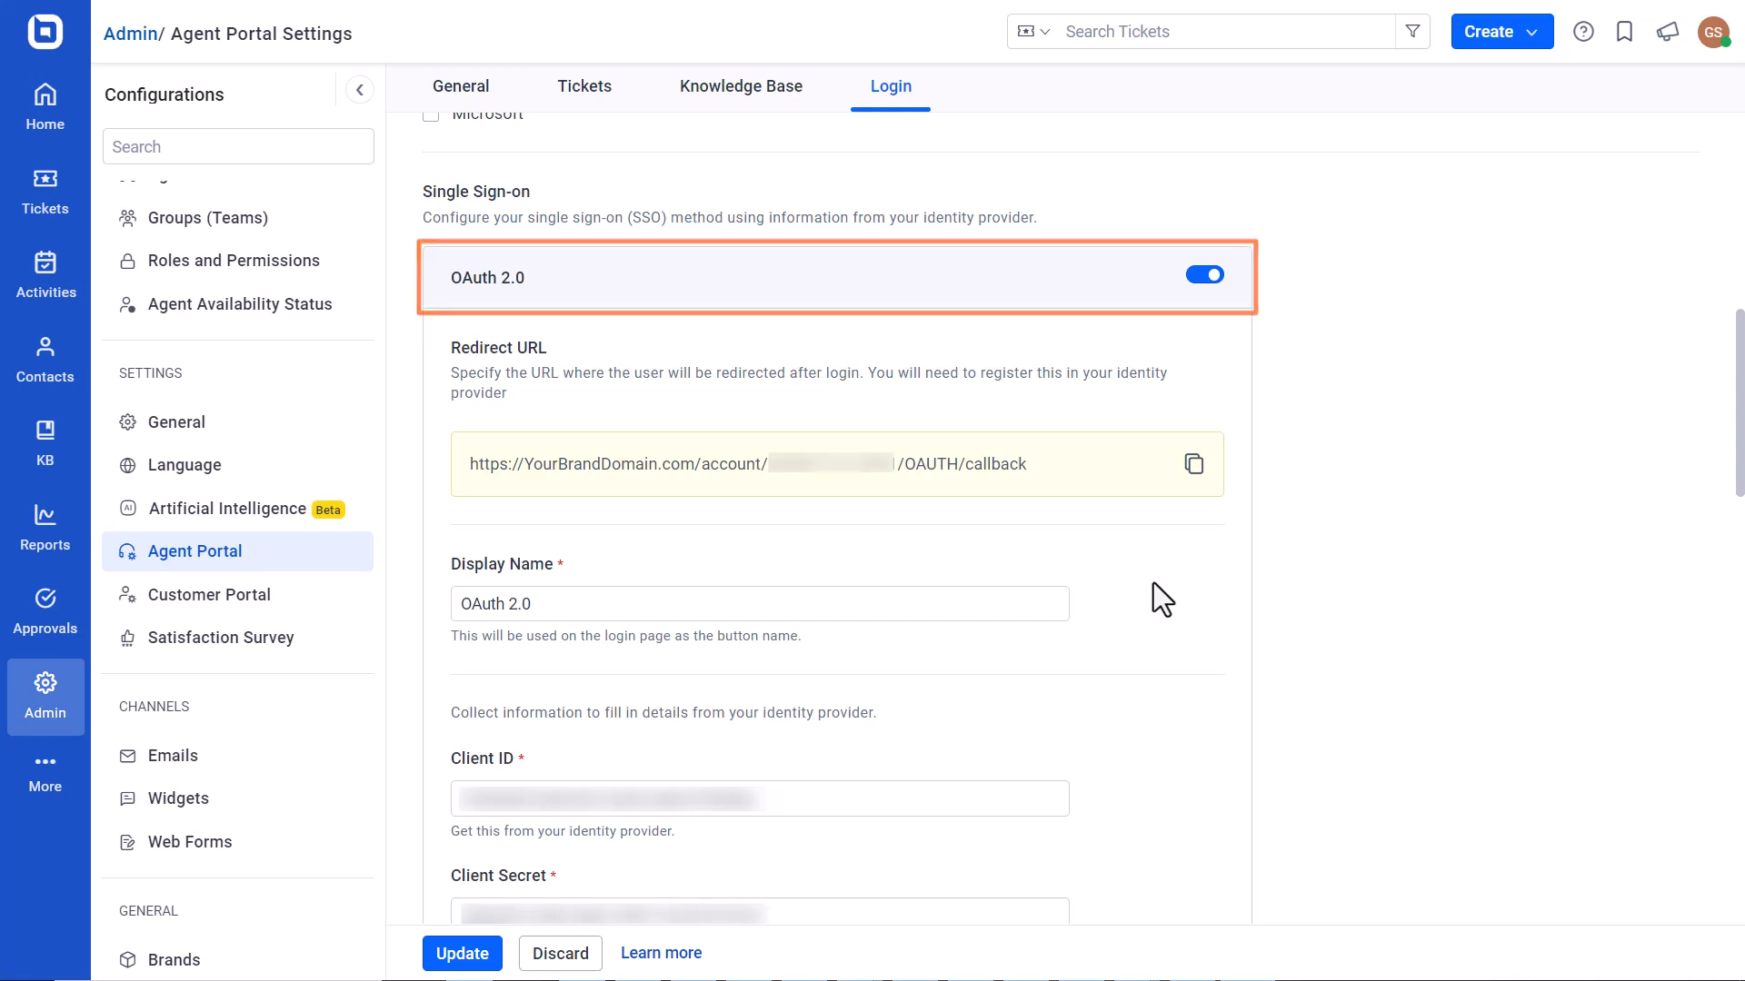
# Review the OAuth 2.0 single sign-on fields, and in Azure open the endpoints of the Riffwire app registration to get the URLs they need.
pyautogui.scroll(-6, 1153, 583)
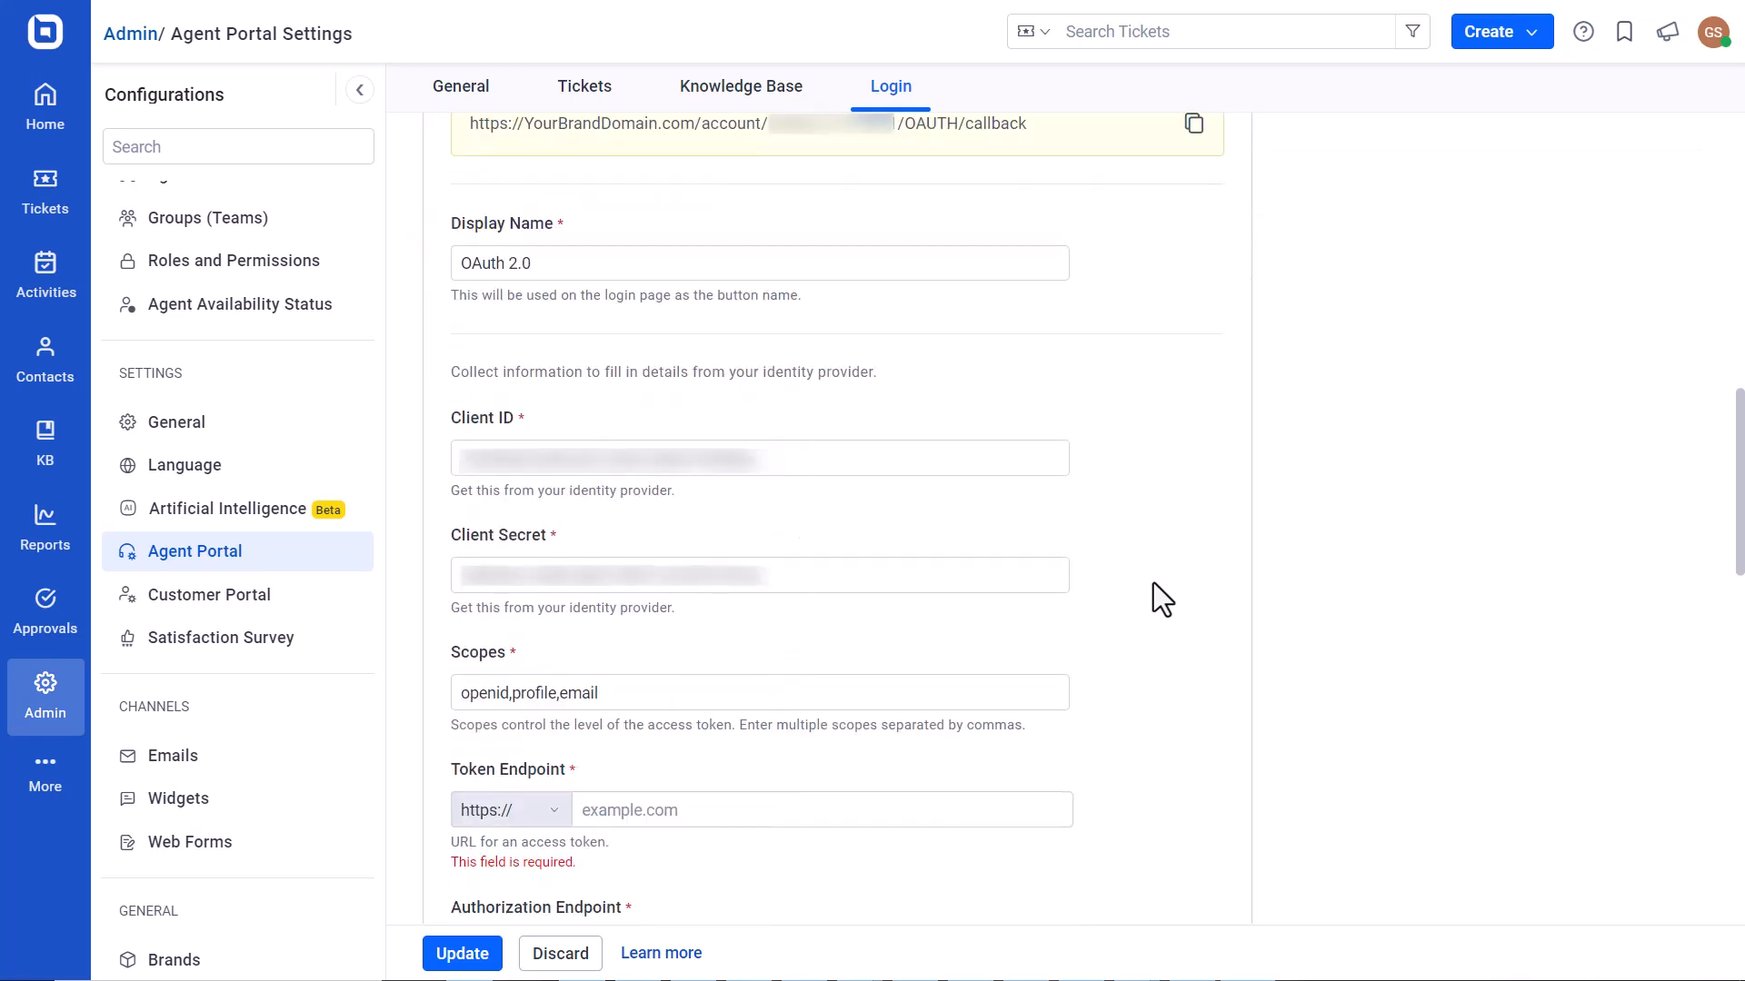
pyautogui.scroll(-3, 1153, 582)
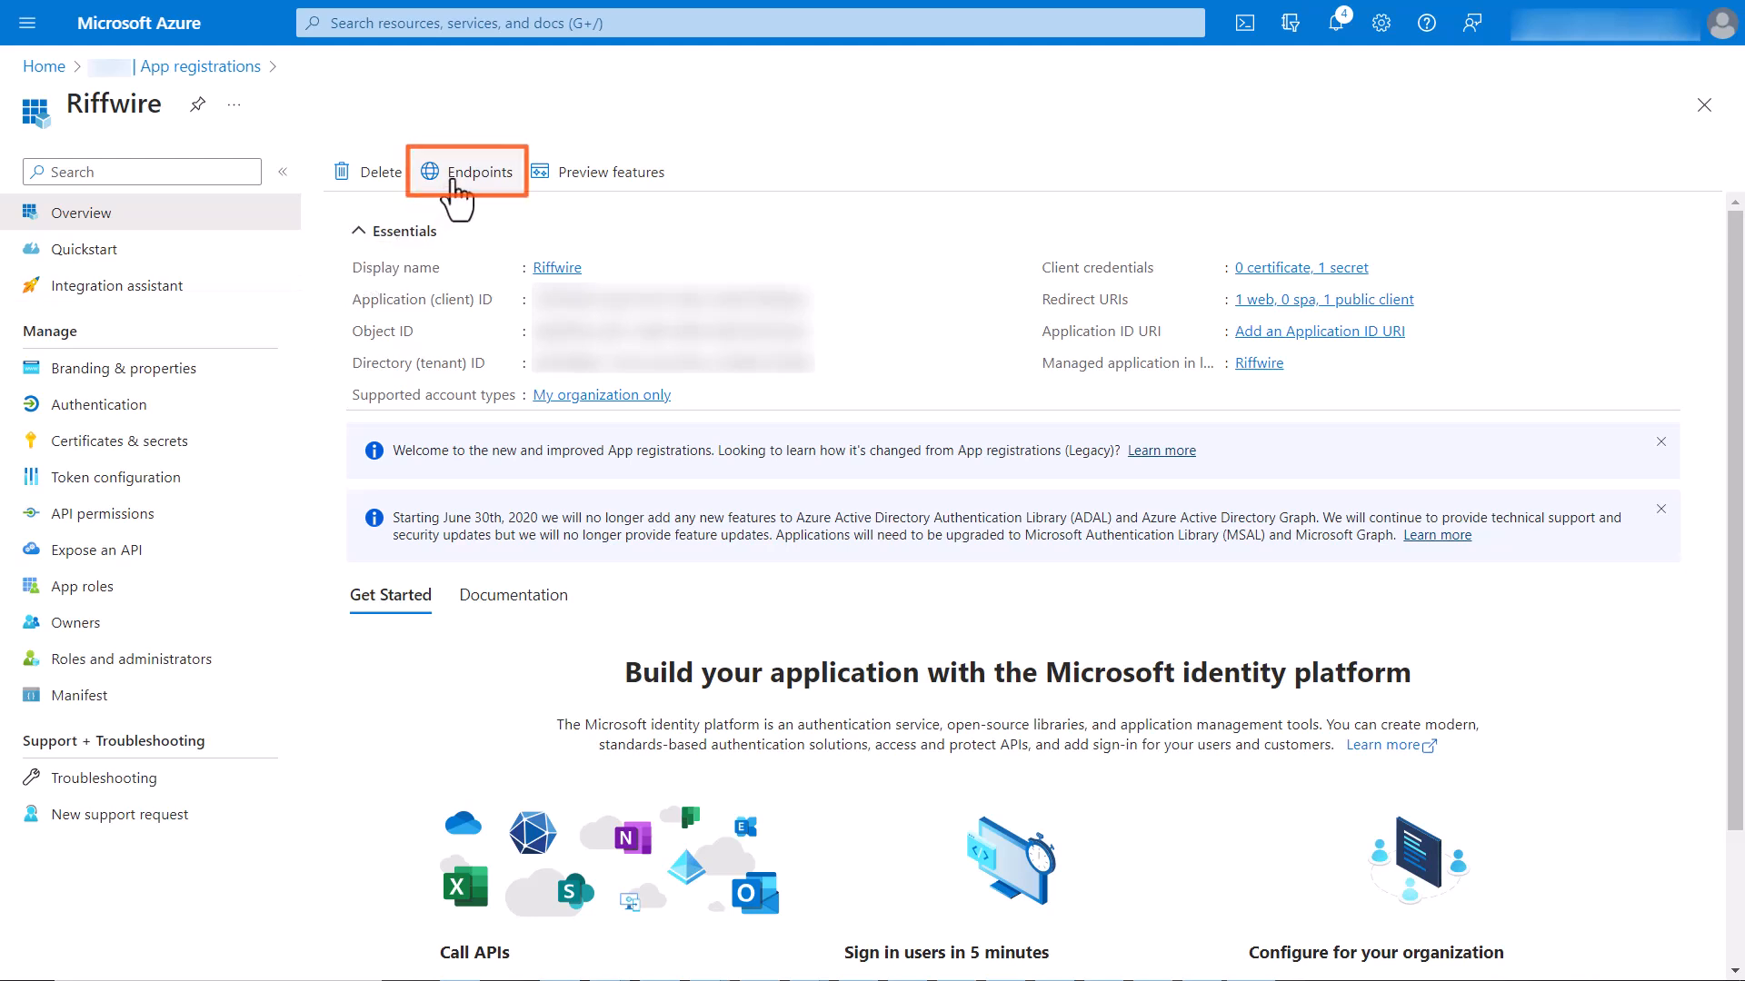
pyautogui.click(453, 180)
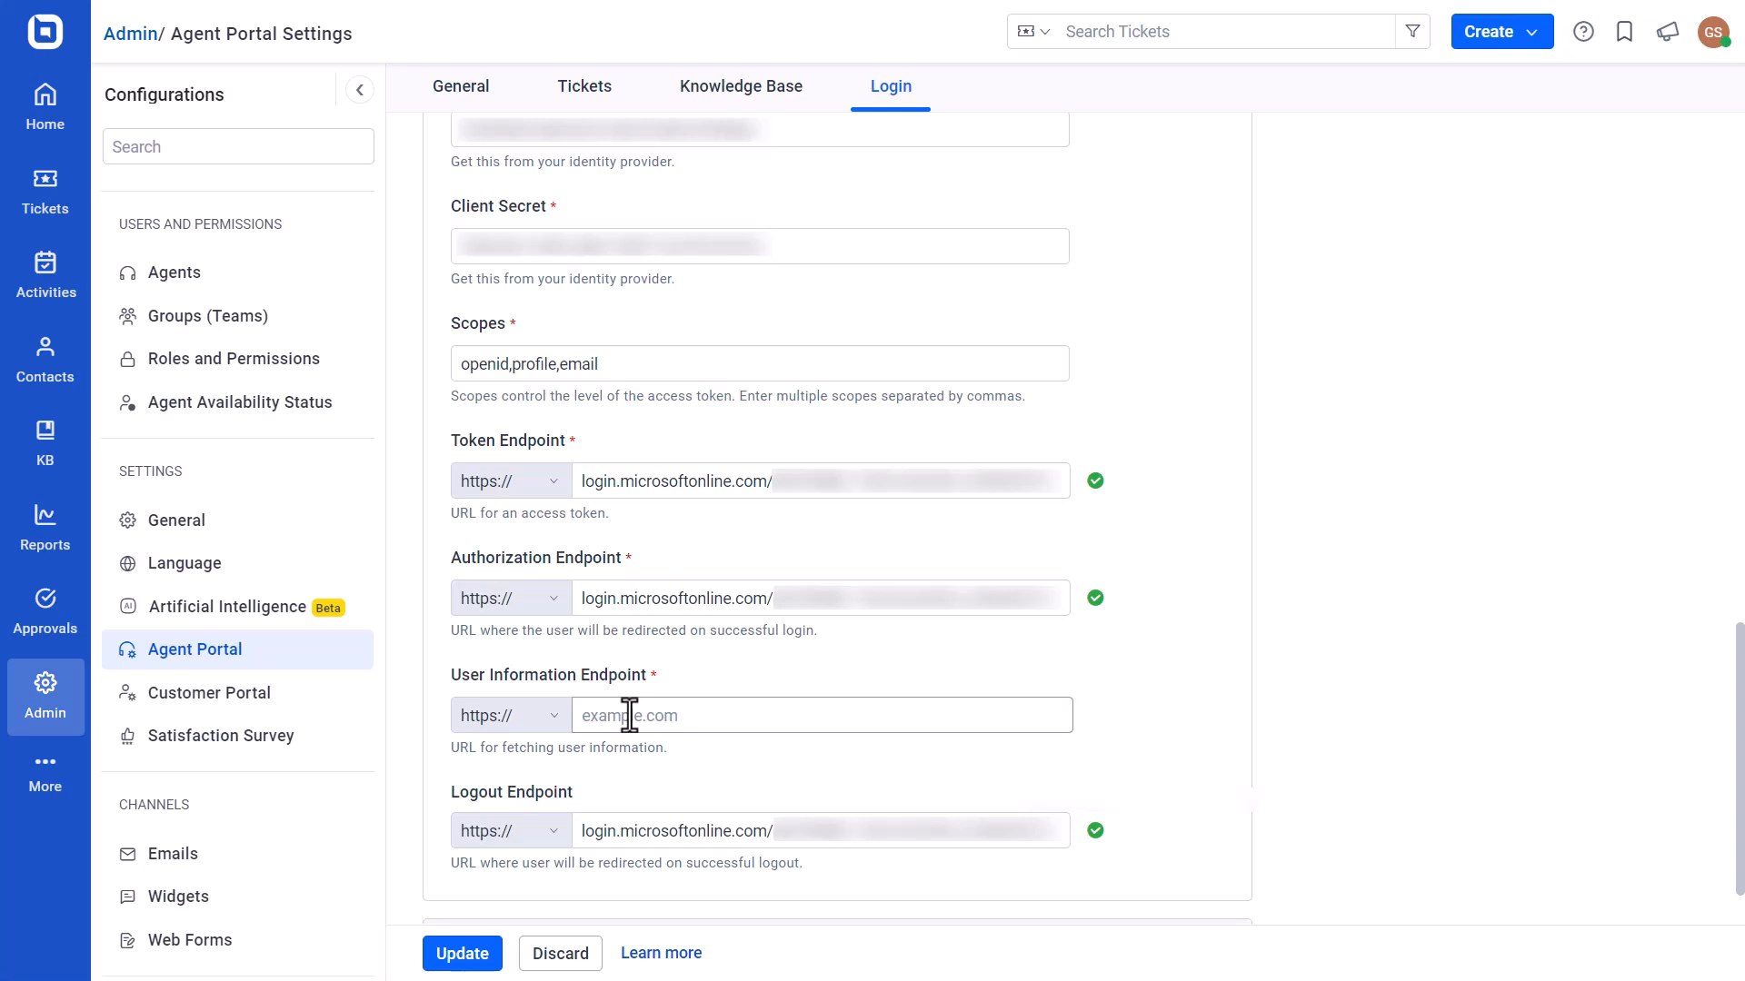
pyautogui.click(629, 715)
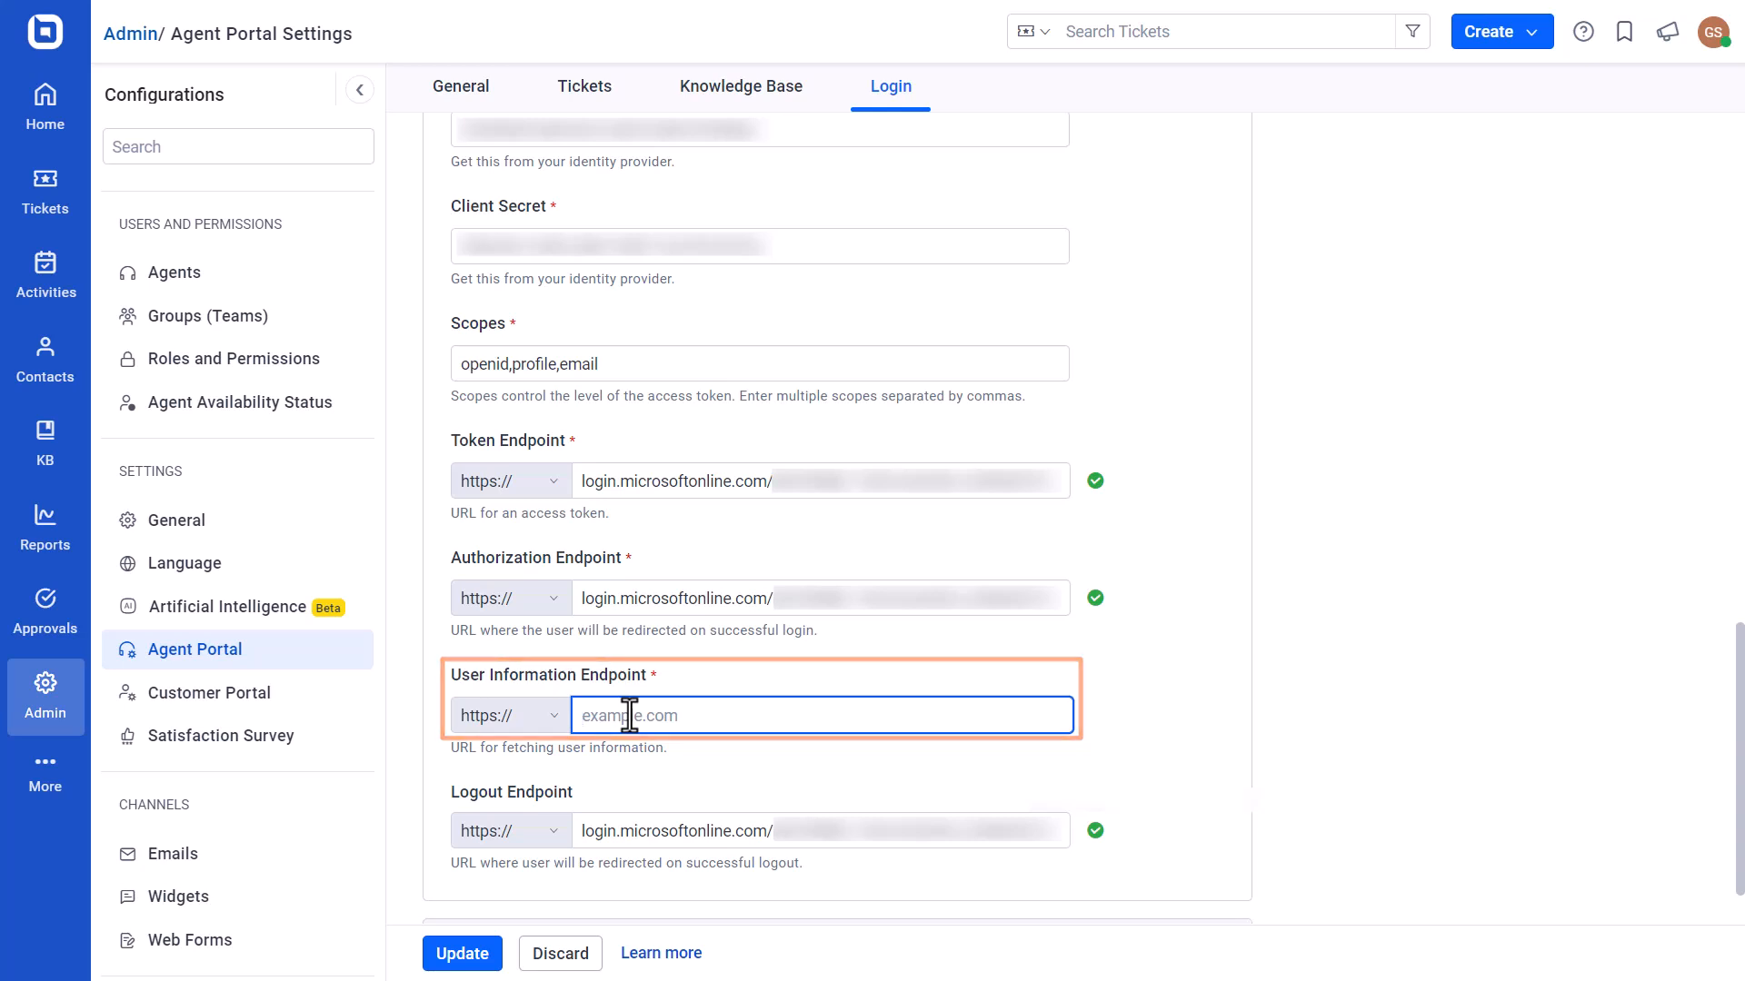
pyautogui.hotkey('ctrl', 'v')
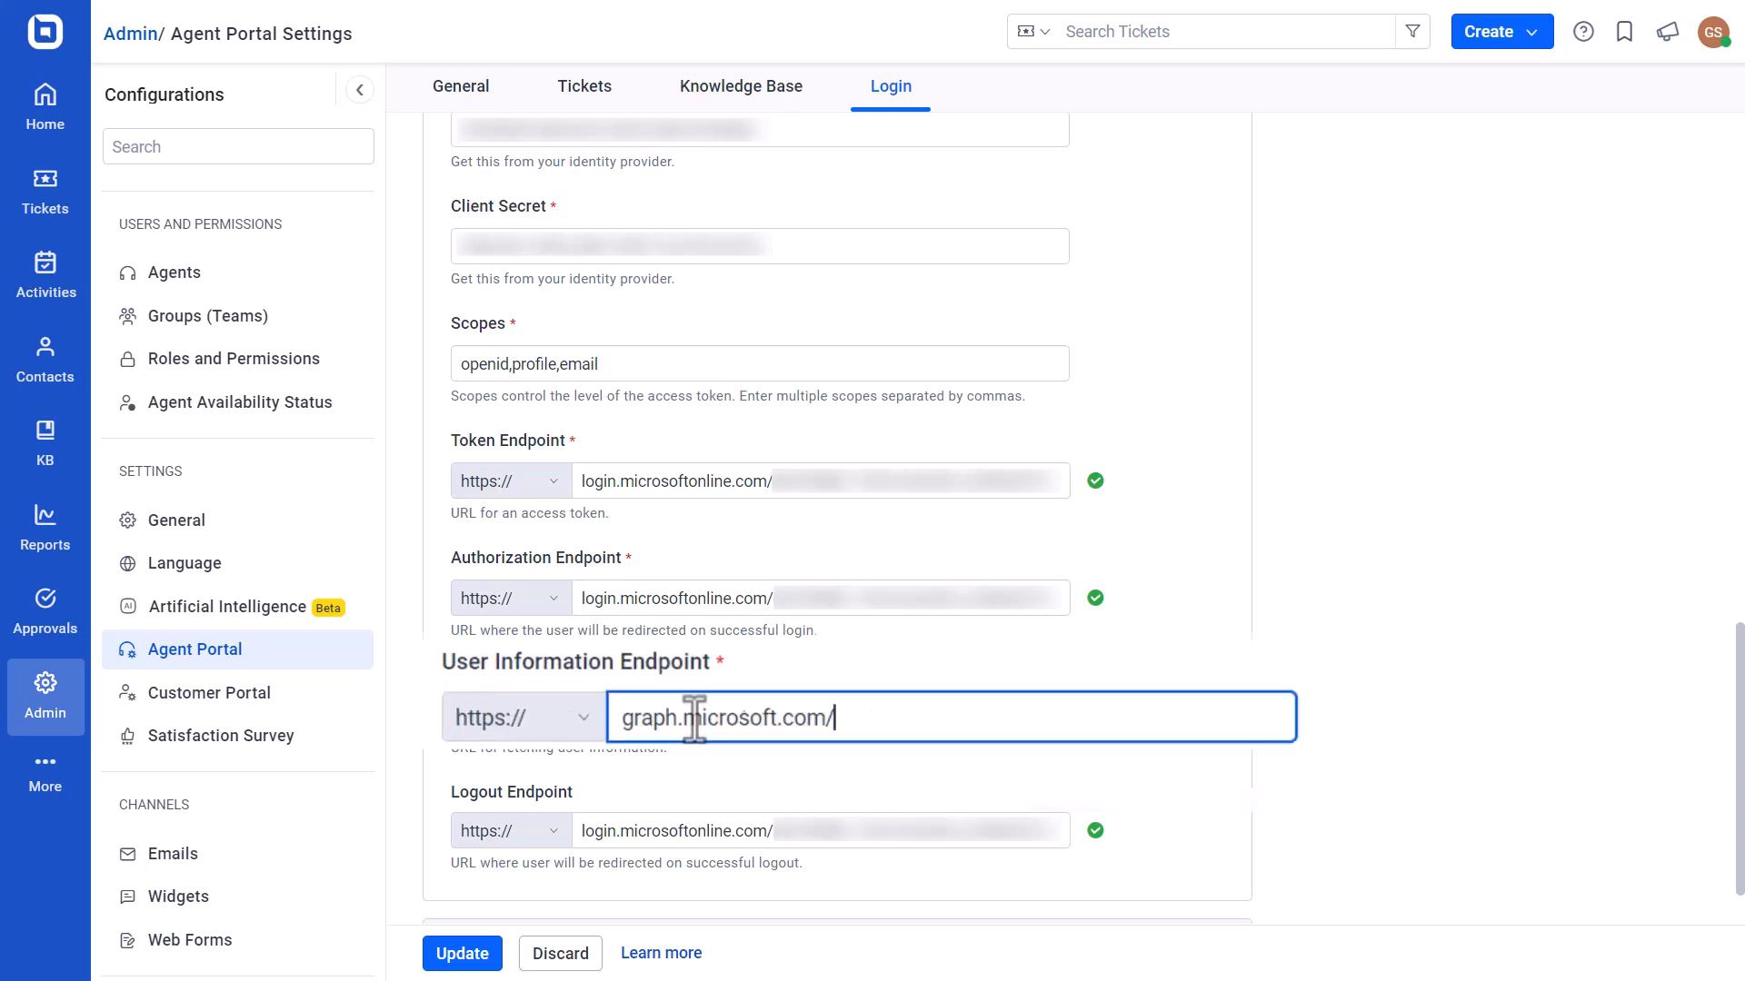
pyautogui.write('oidc/userinfo')
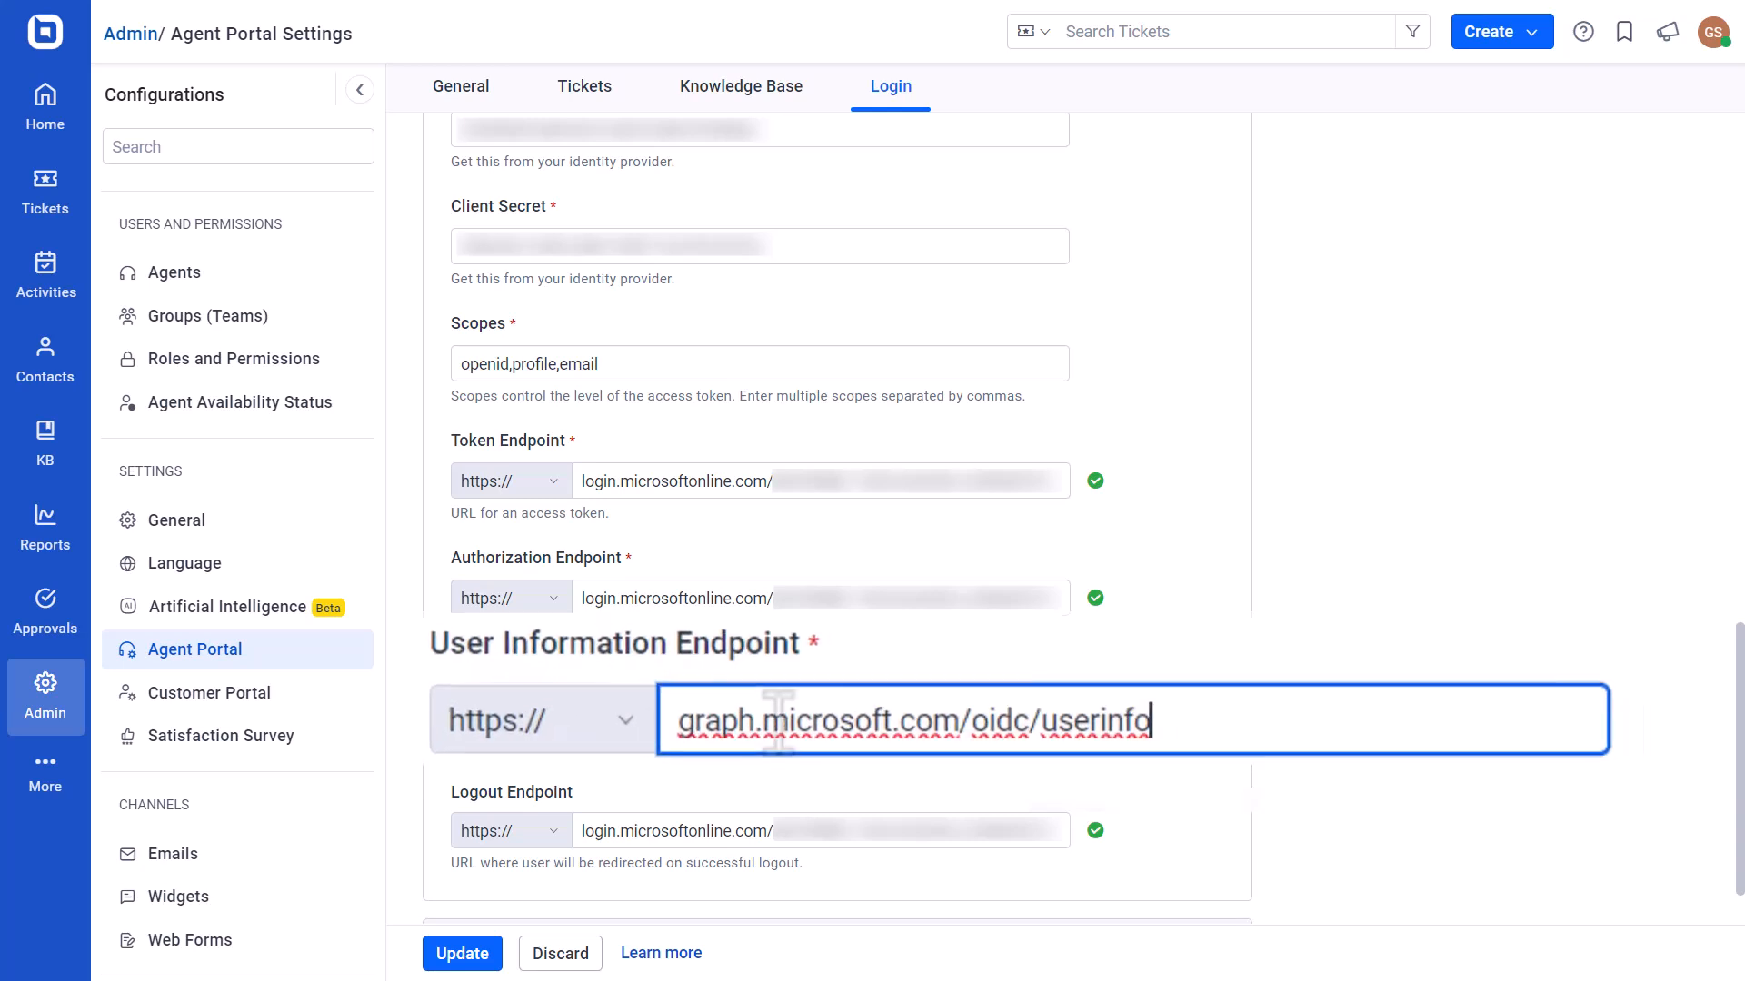
pyautogui.click(467, 956)
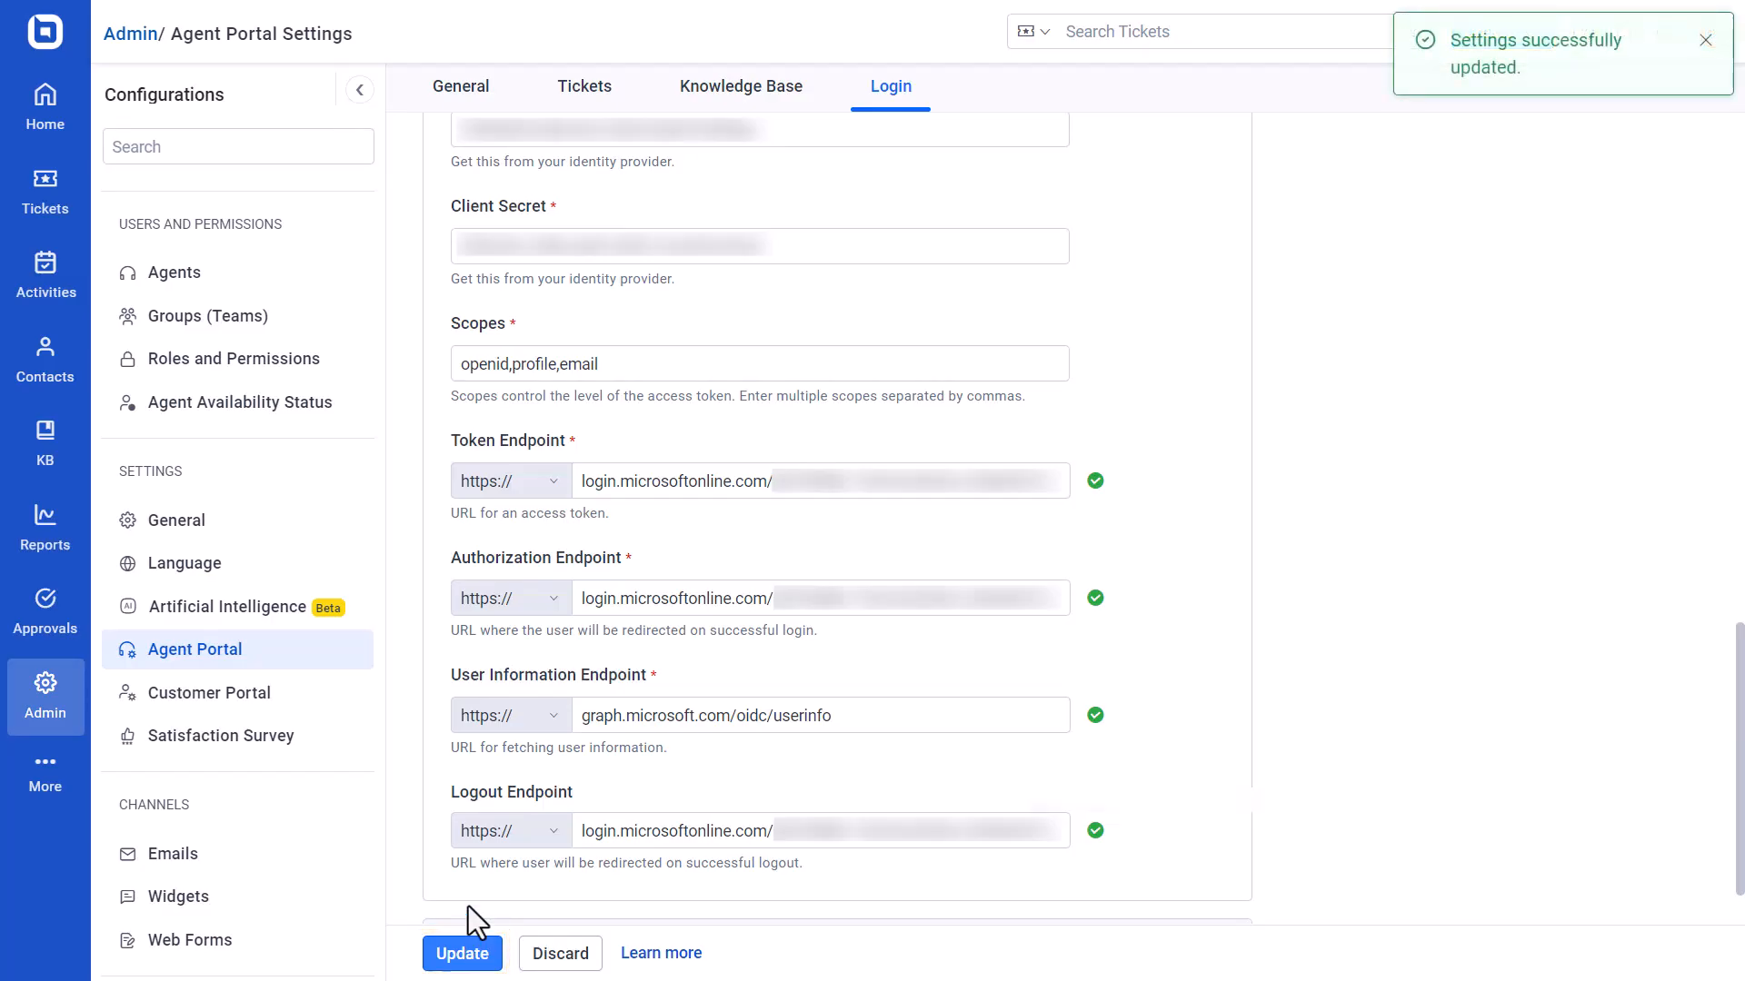